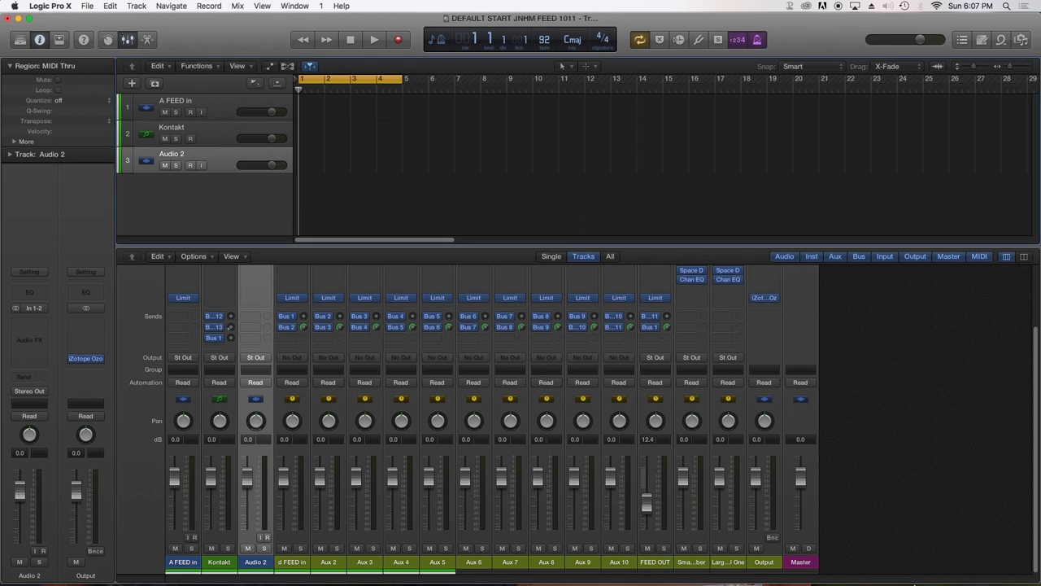
- Switch to Audio MIDI Setup and show the MIDI Studio window beside the Audio Devices window
mouse_move(823, 579)
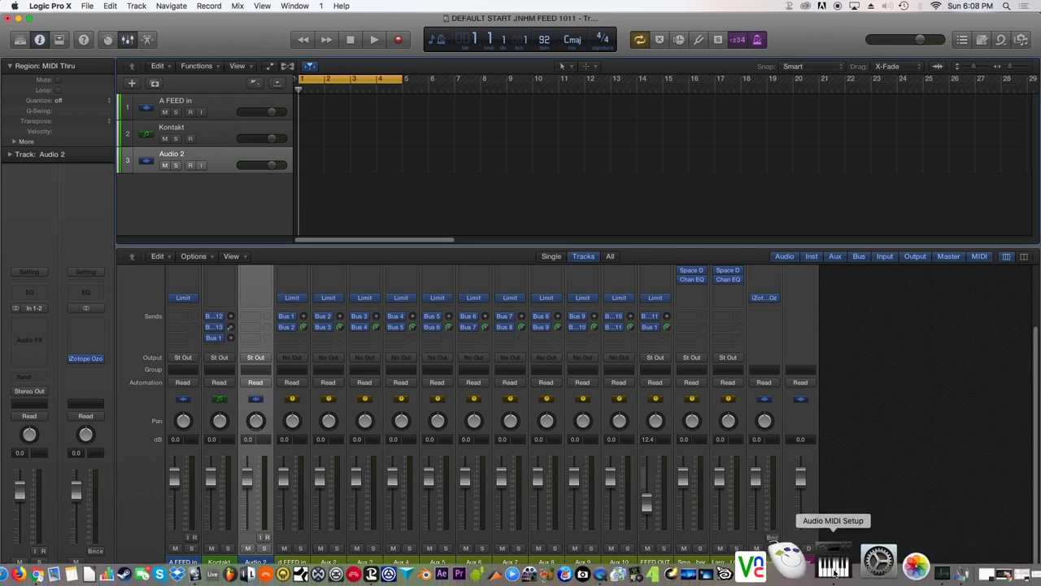
click(851, 562)
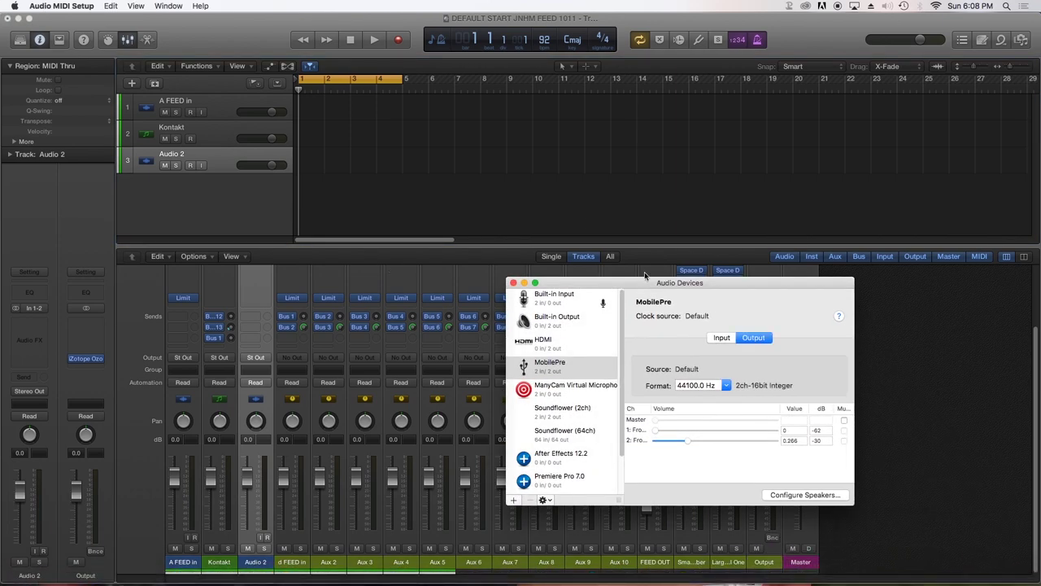
drag(623, 274, 596, 257)
click(168, 5)
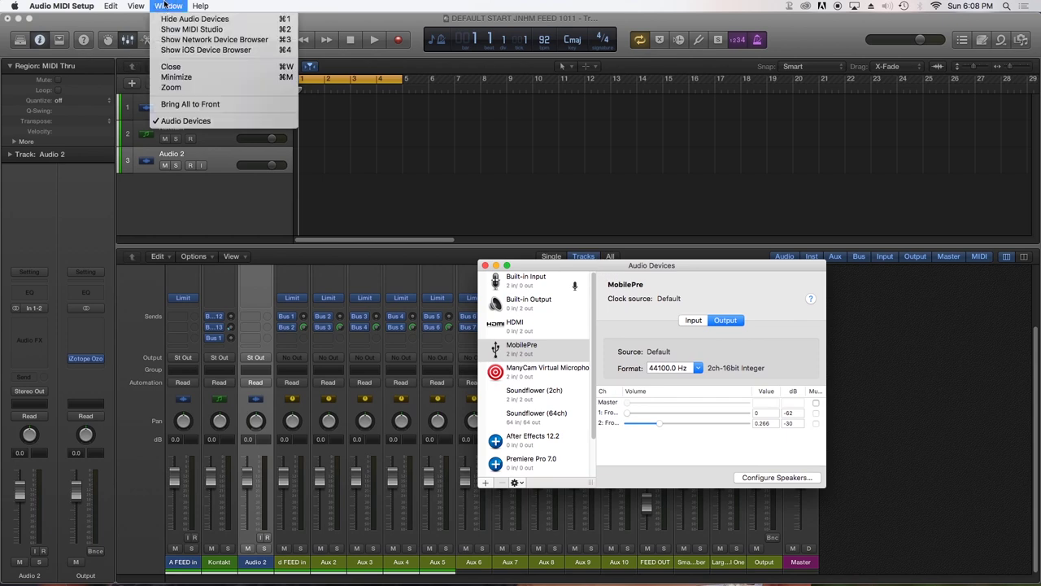
click(195, 29)
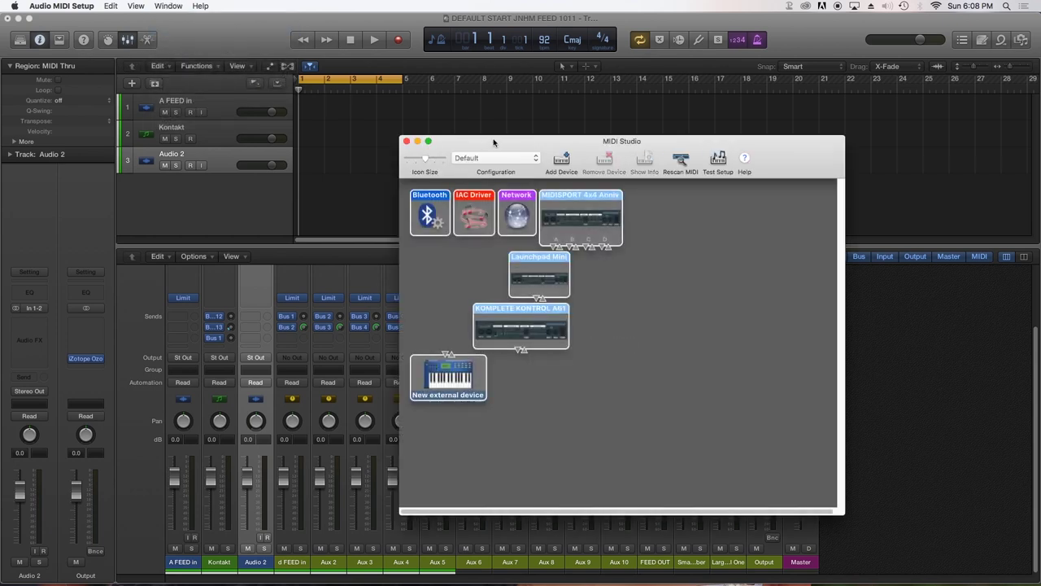
drag(493, 142, 676, 163)
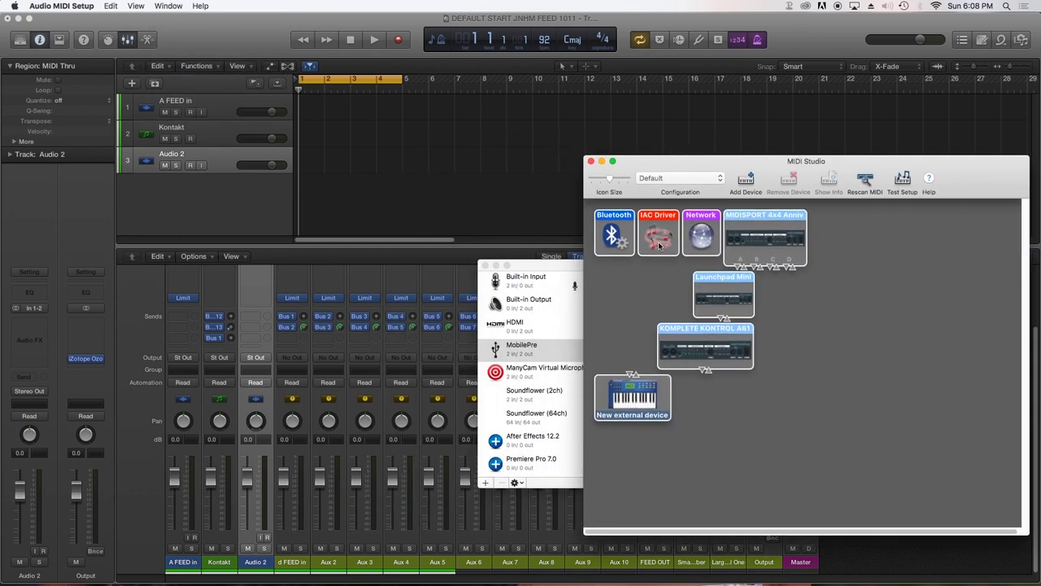
- Inspect the IAC Driver's ports in its properties, selecting the IAC Sync port, and close the properties
click(657, 235)
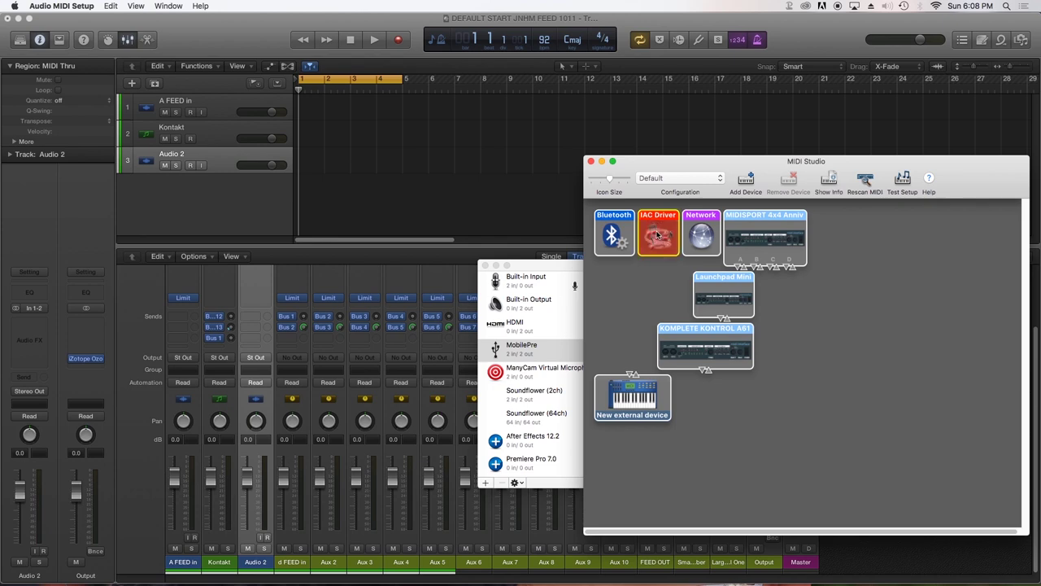
double_click(657, 235)
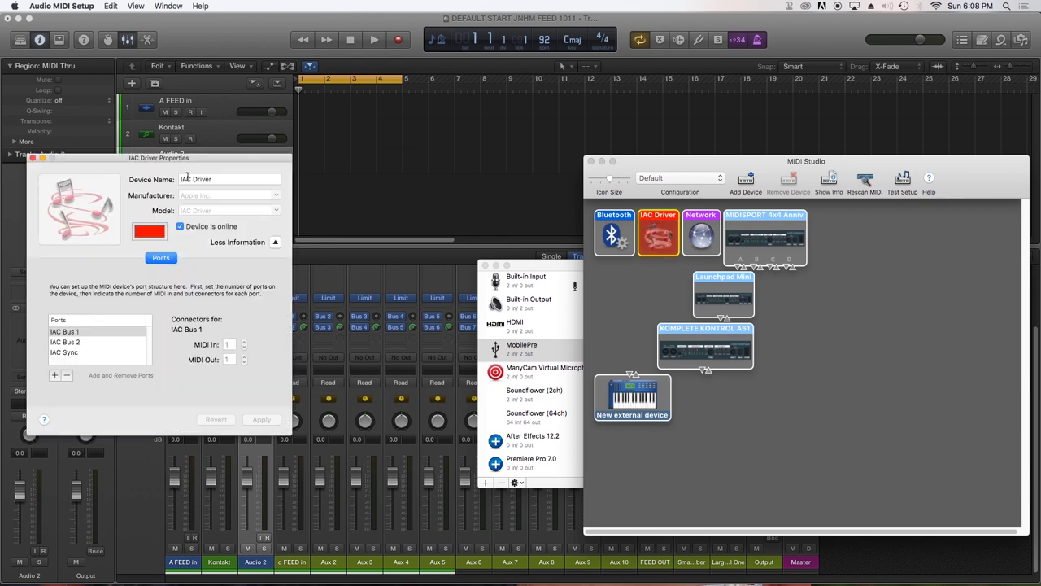
drag(161, 157, 703, 217)
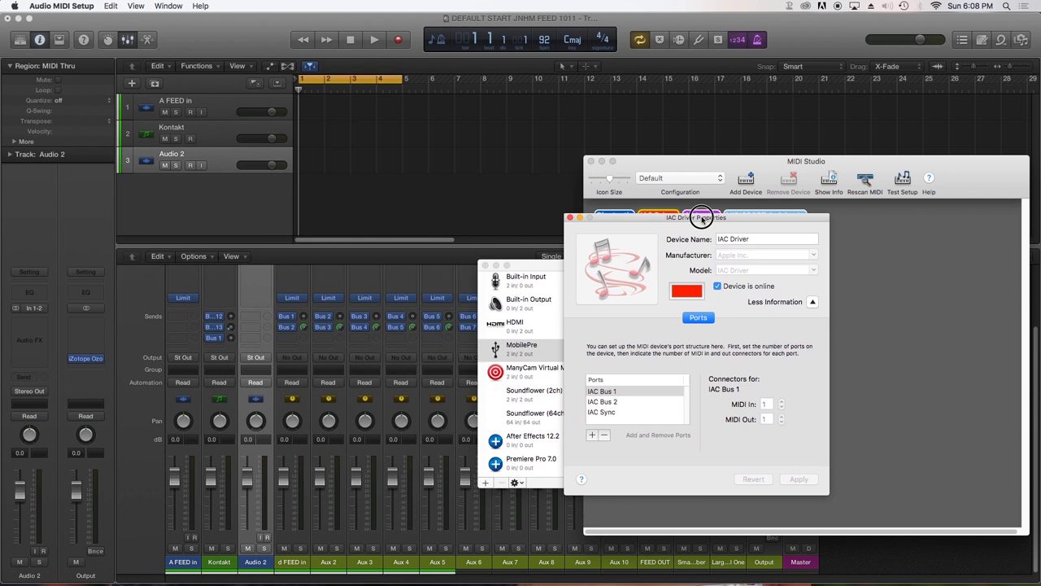
click(613, 413)
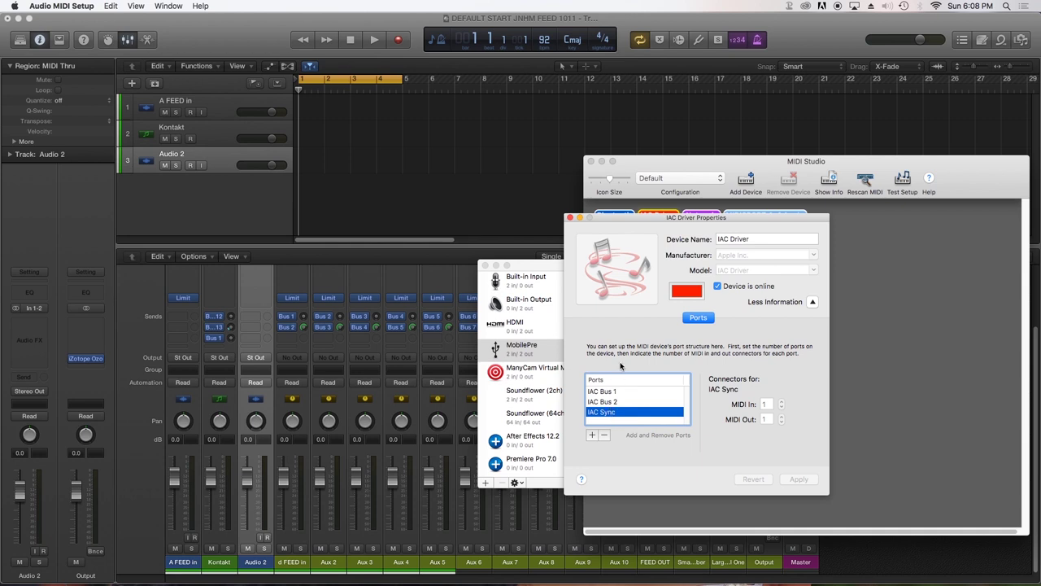
click(571, 219)
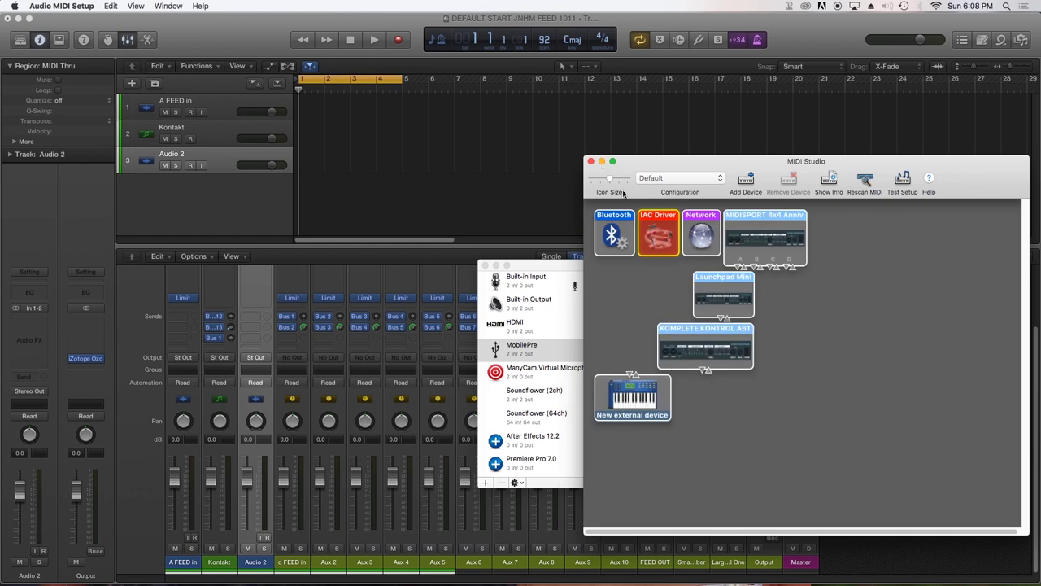
- Make sure the IAC Driver is set to "Device is online" in its properties, and put away the MIDI and audio setup windows
click(653, 297)
double_click(645, 250)
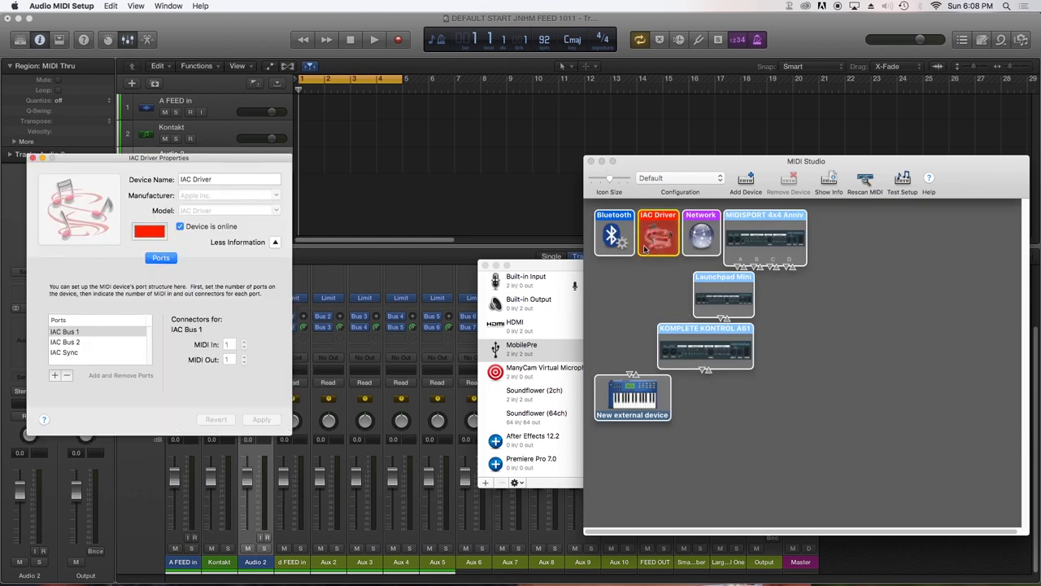
drag(111, 168, 612, 310)
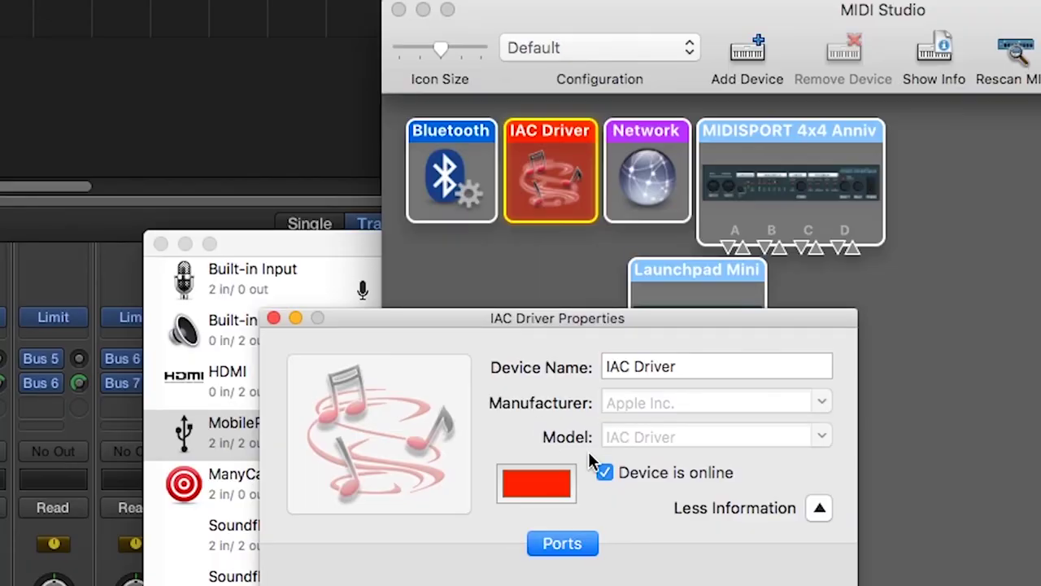
click(609, 474)
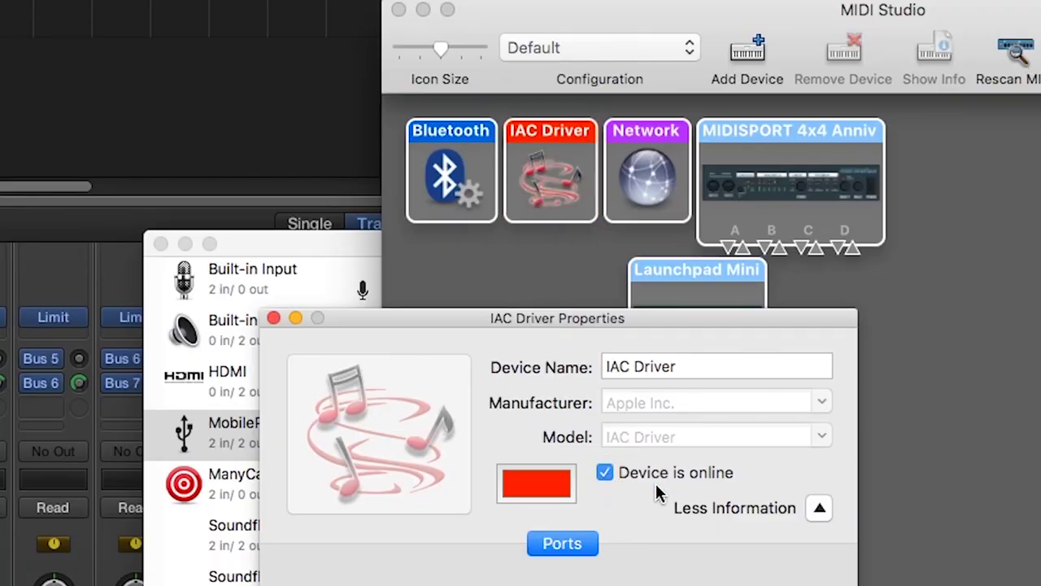
click(274, 318)
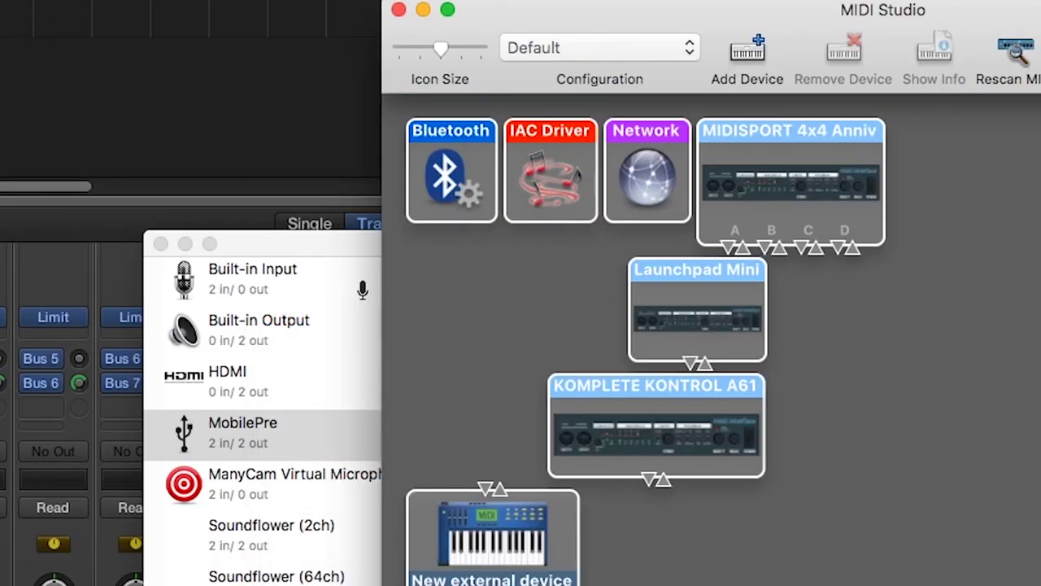
click(423, 10)
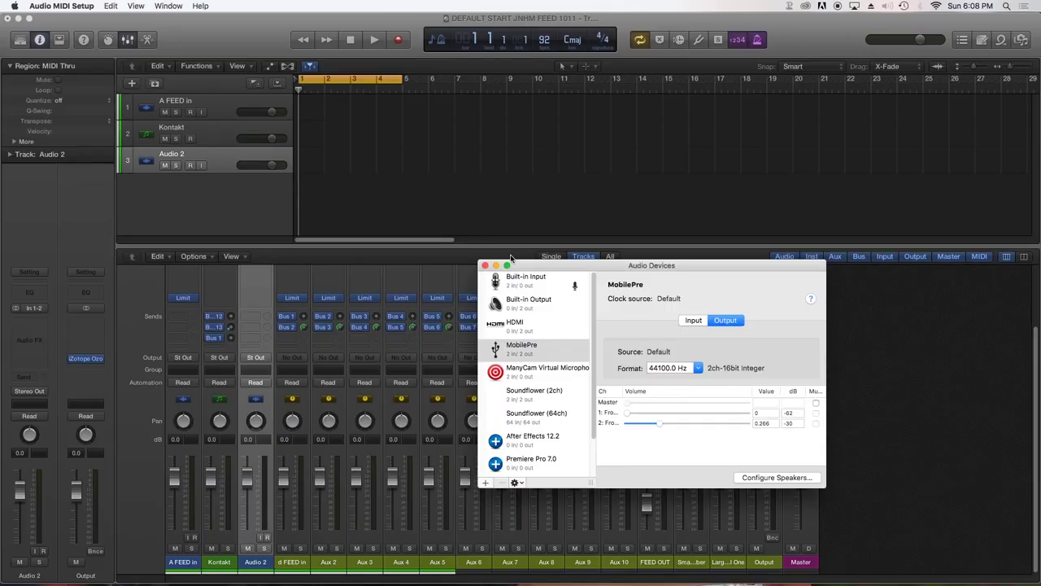
click(496, 266)
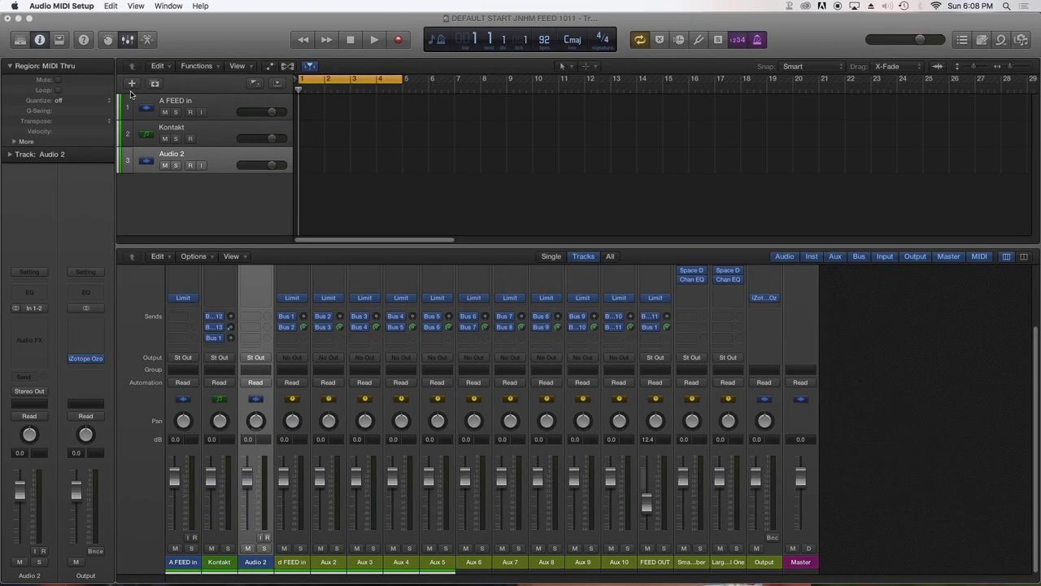
- Switch to Logic Pro X and open the Sync page of the MIDI preferences
click(225, 161)
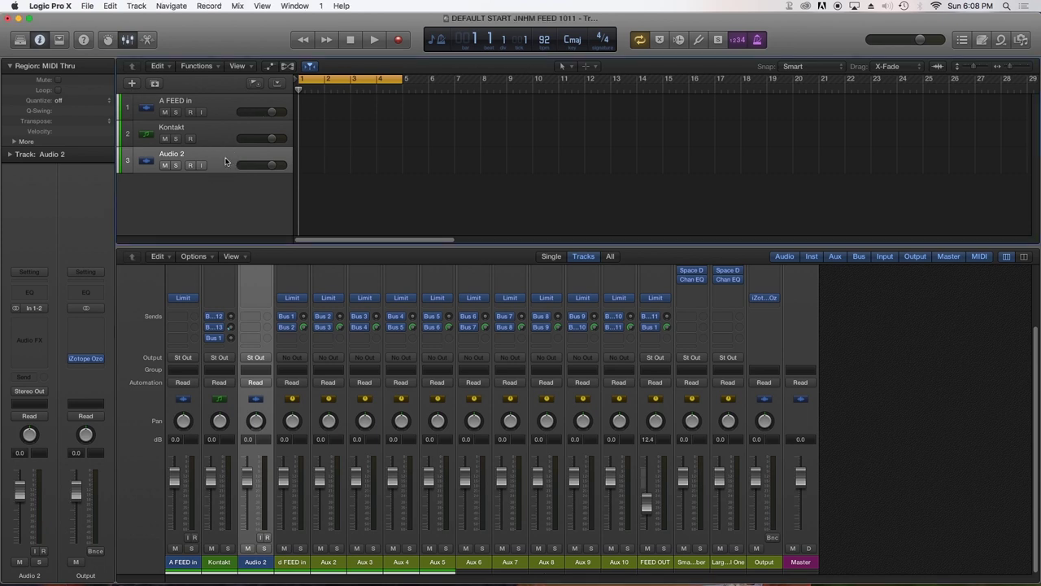
click(49, 6)
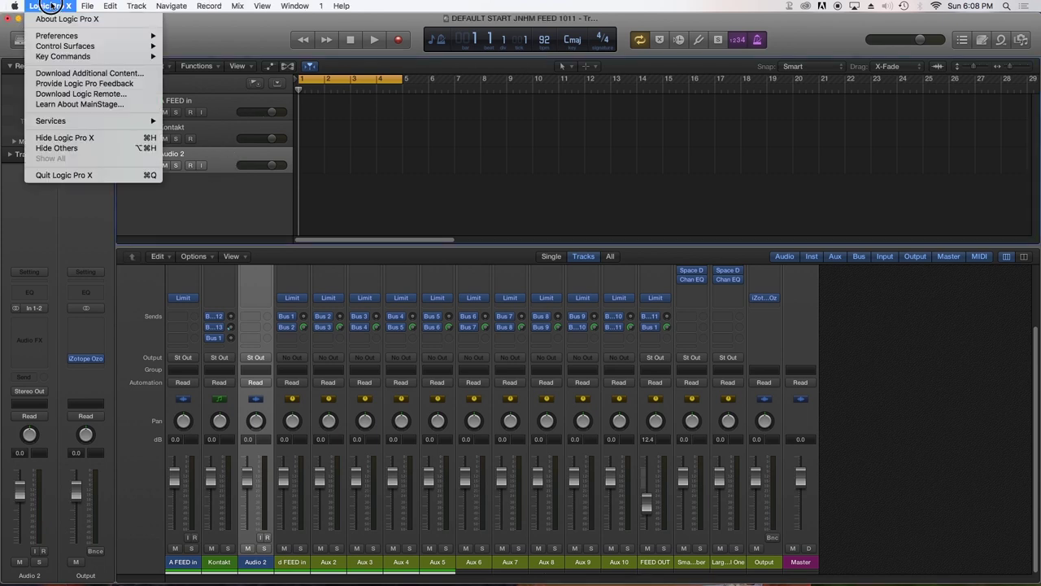
mouse_move(81, 39)
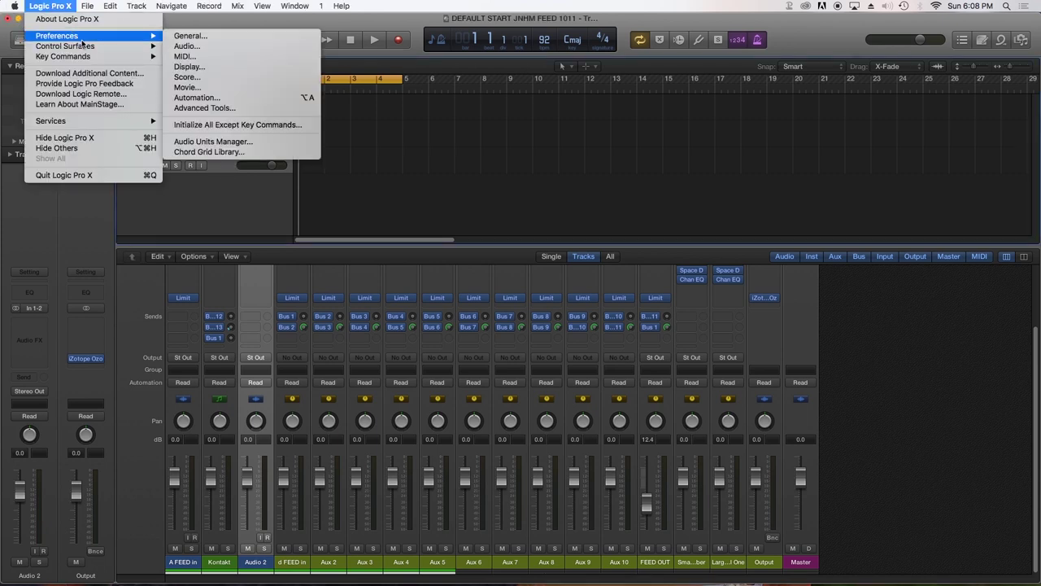
click(194, 46)
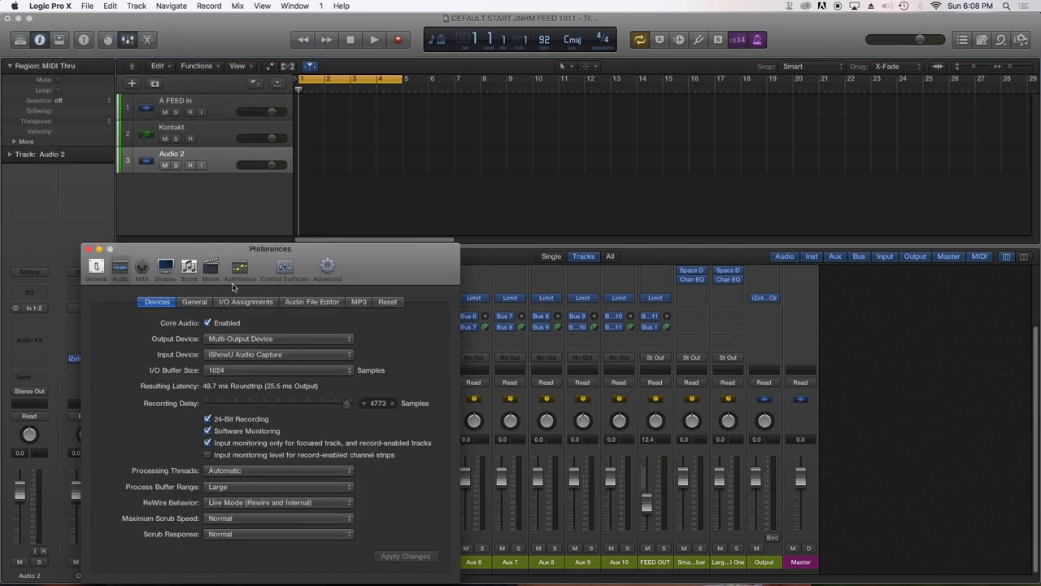
drag(268, 249, 697, 158)
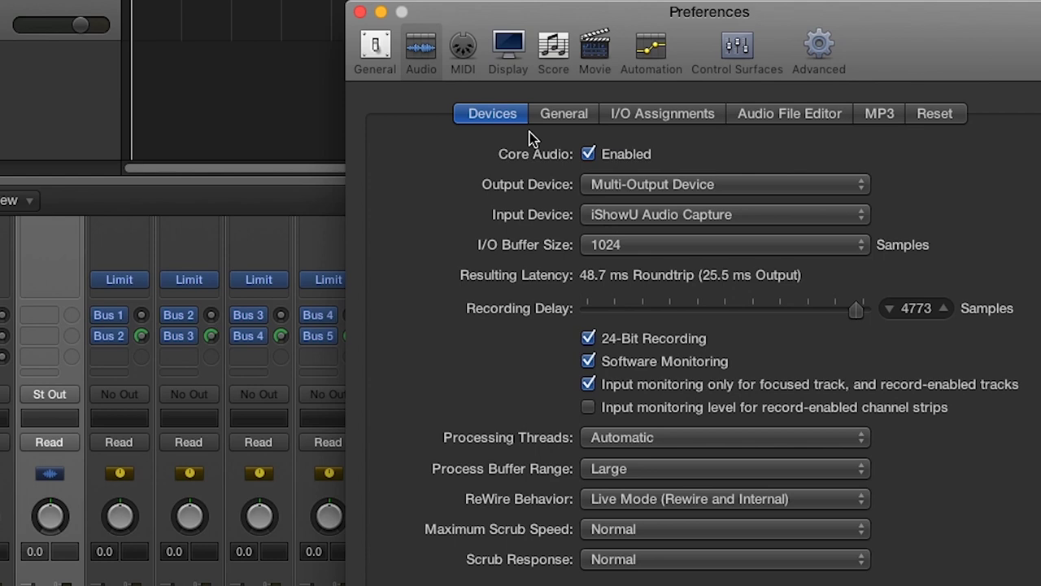
click(463, 51)
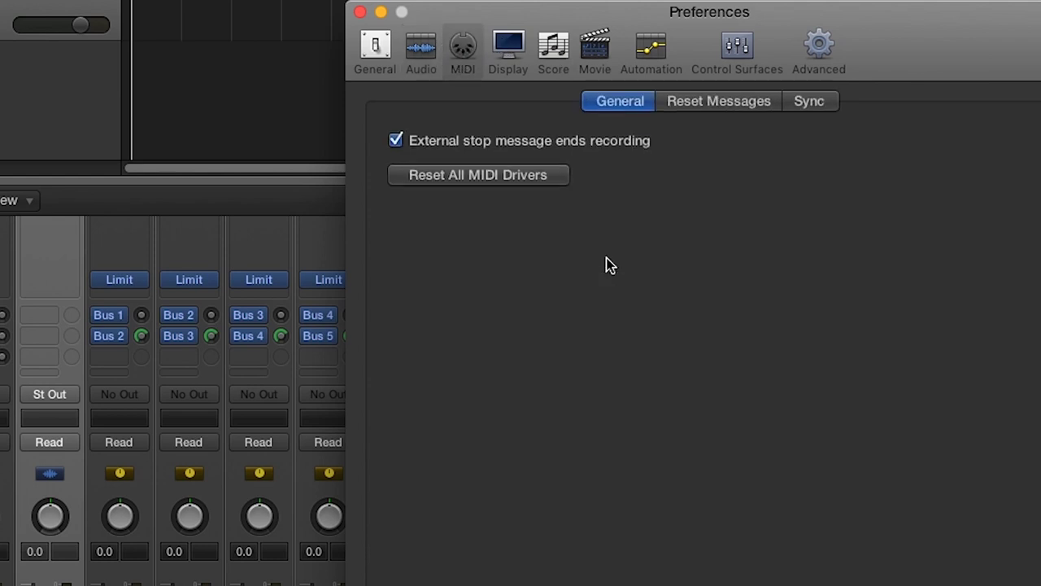
click(812, 114)
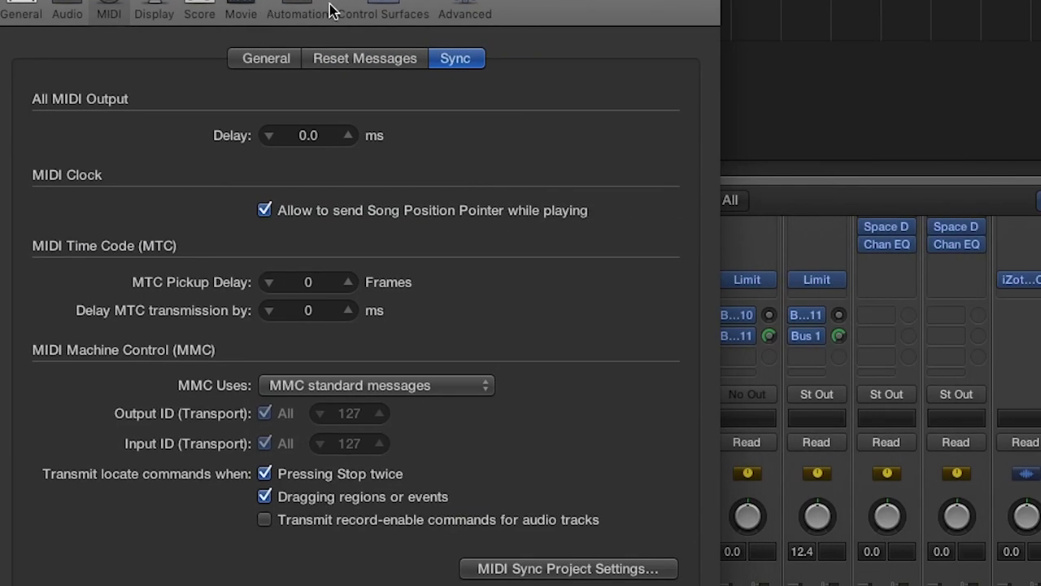
key(super+w)
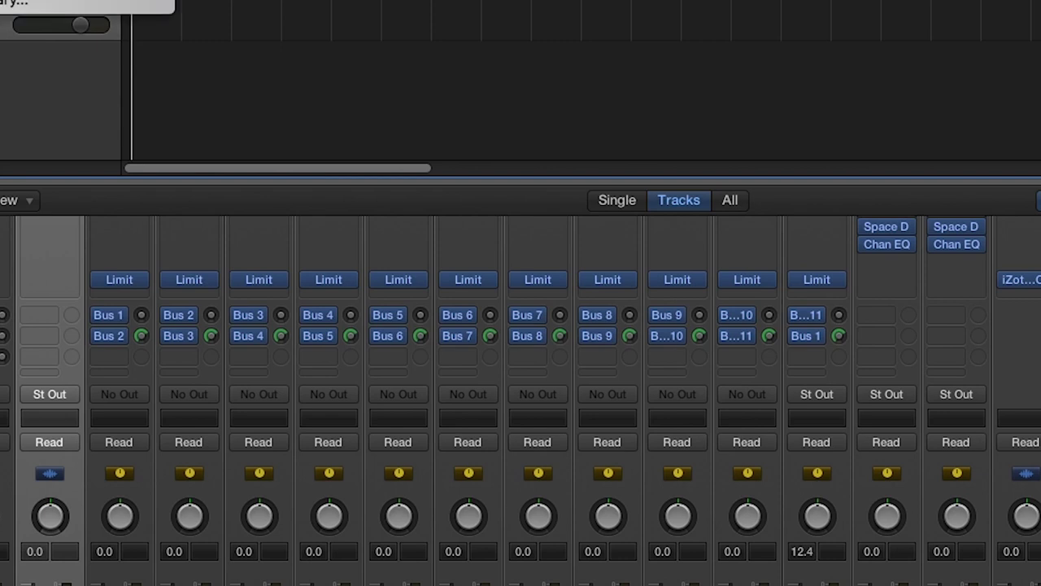
click(82, 2)
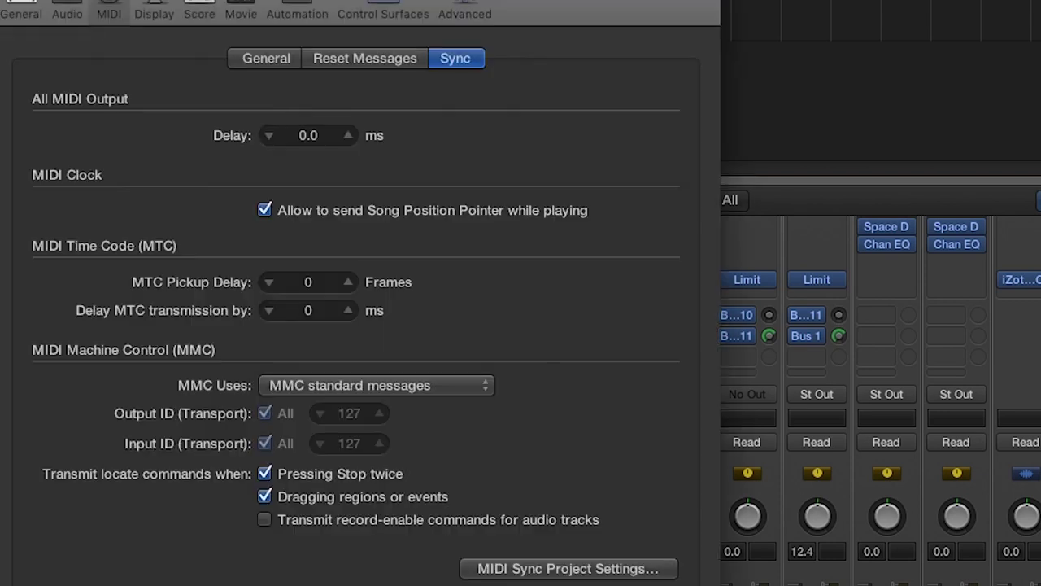
- In the MIDI sync project settings, transmit MIDI Clock to Destination 1 and assign it to IAC Driver IAC Sync
click(589, 569)
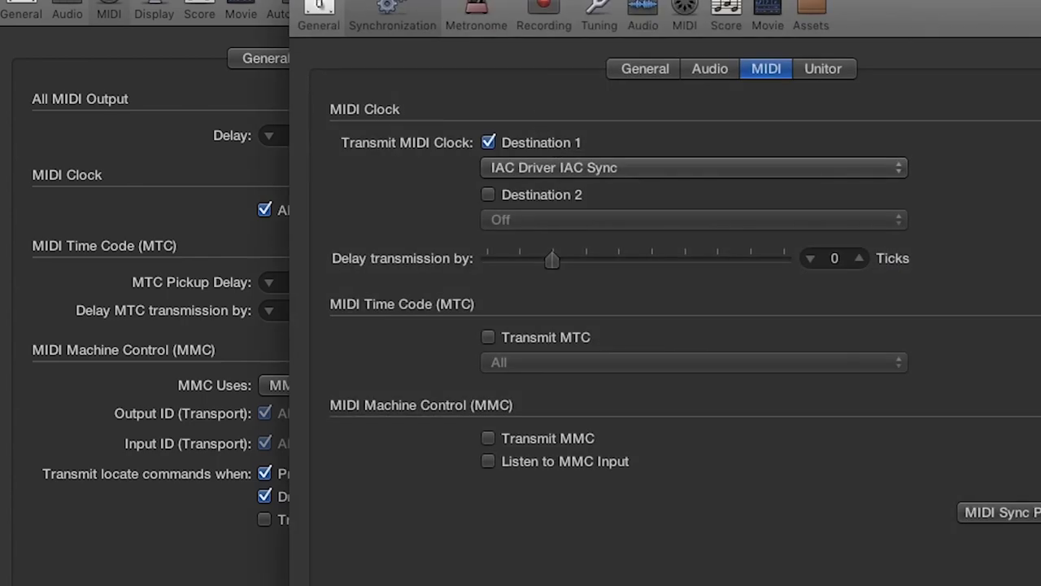
drag(503, 1, 870, 4)
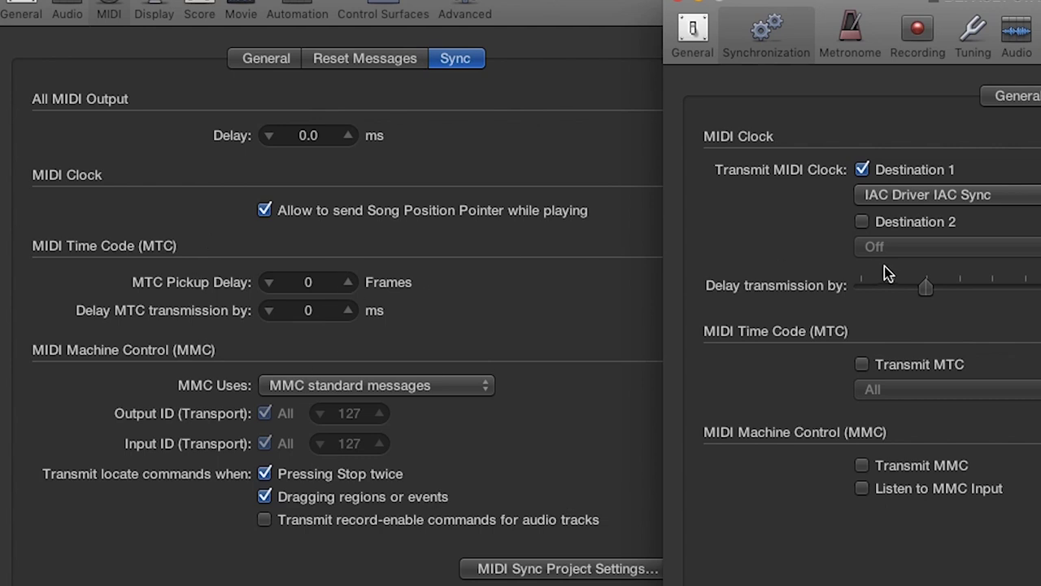
click(863, 171)
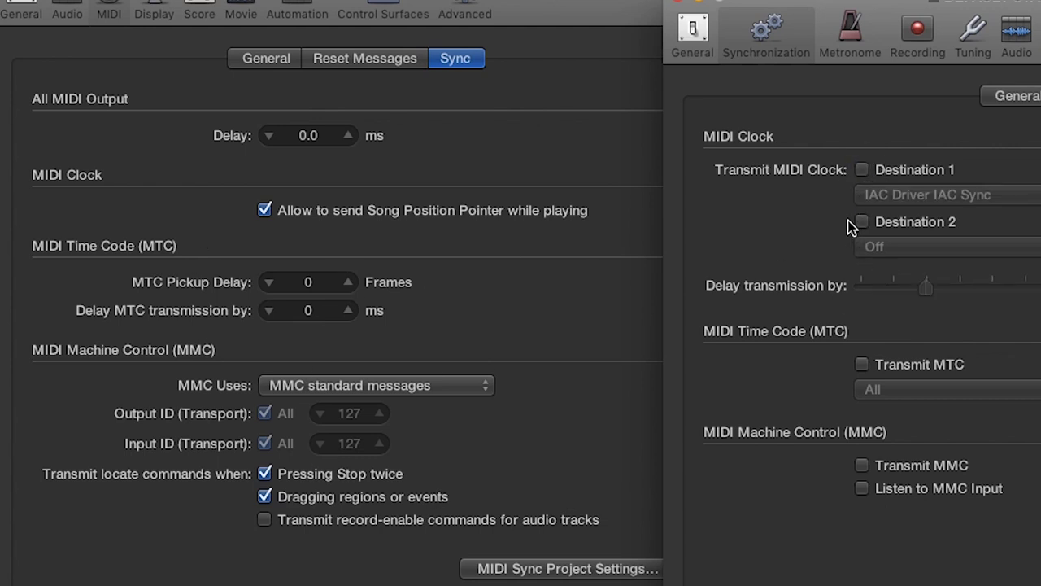
click(862, 171)
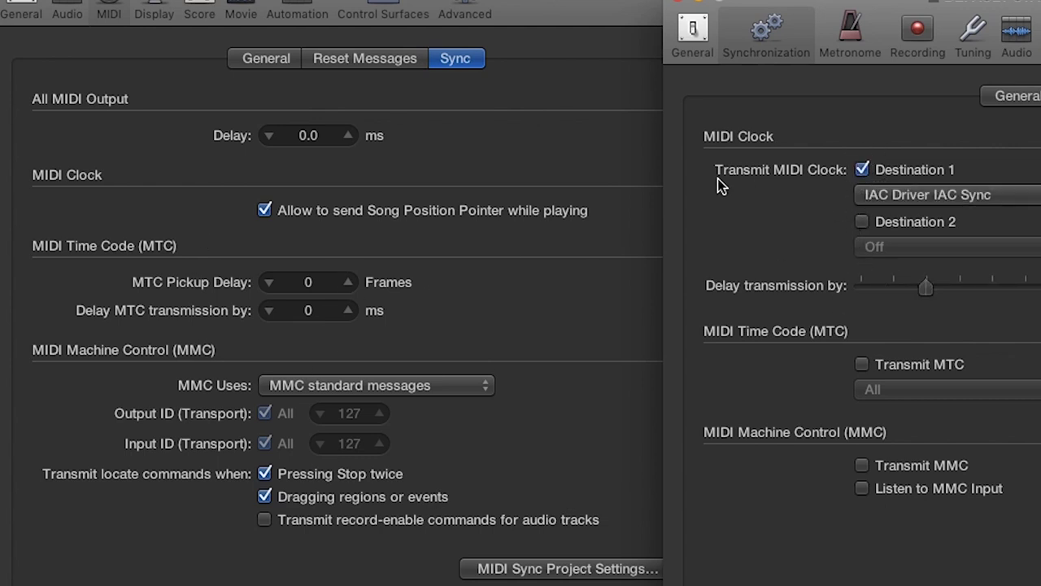
click(890, 195)
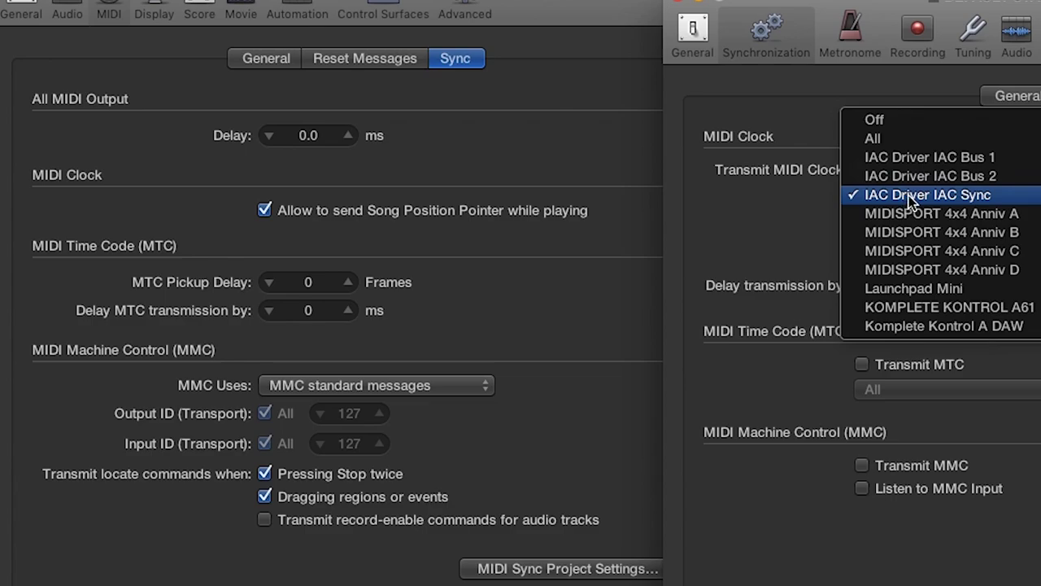
click(908, 195)
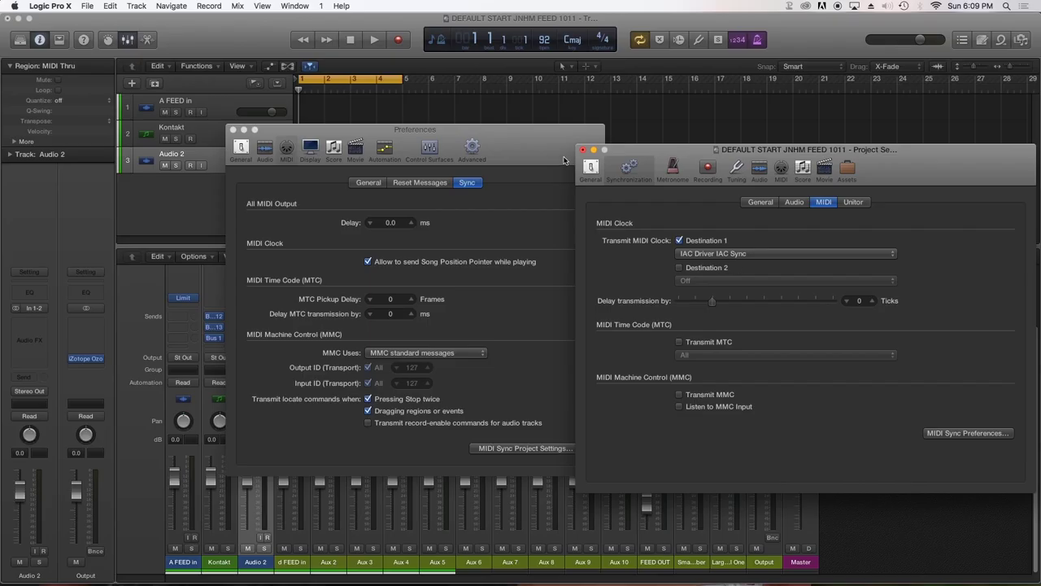
- Close the project settings and preferences windows and switch to FL Studio
click(582, 151)
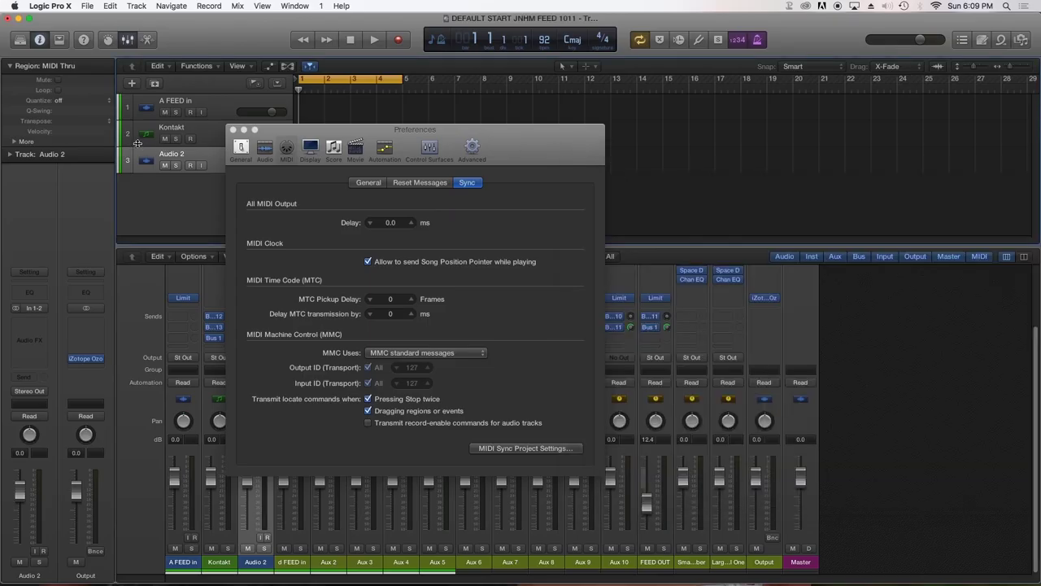
click(232, 130)
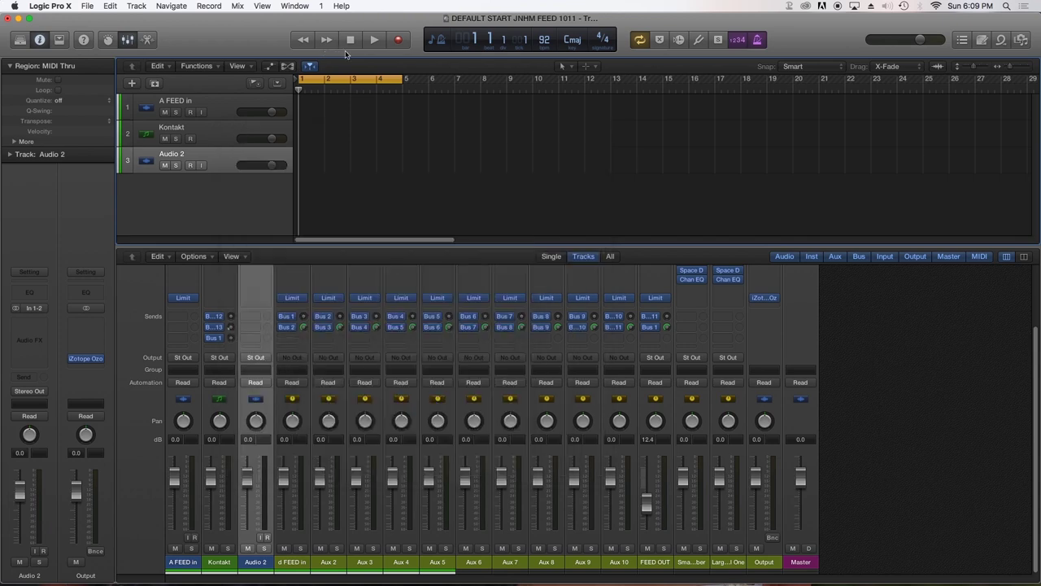
mouse_move(325, 573)
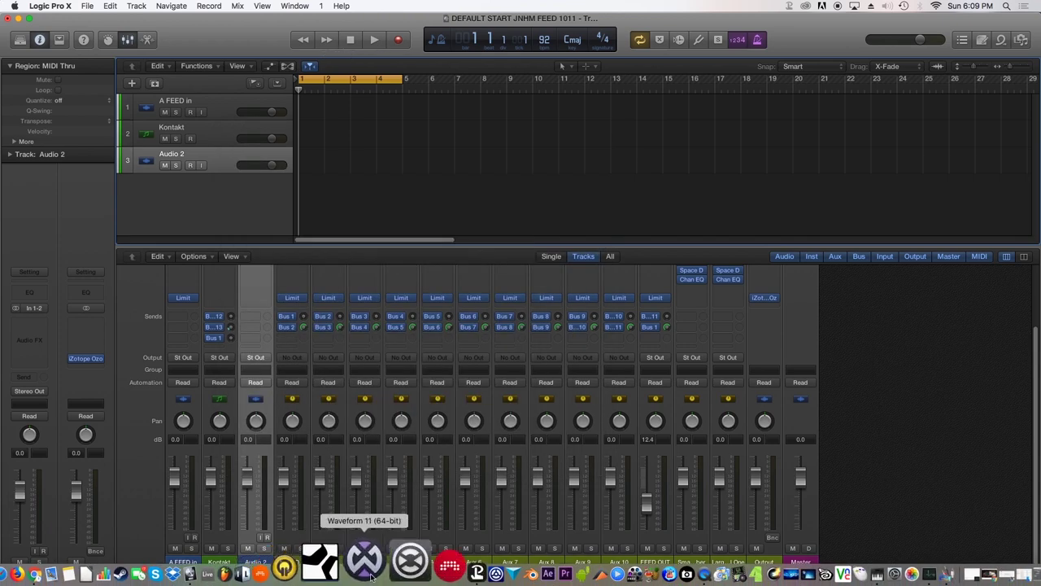
click(280, 562)
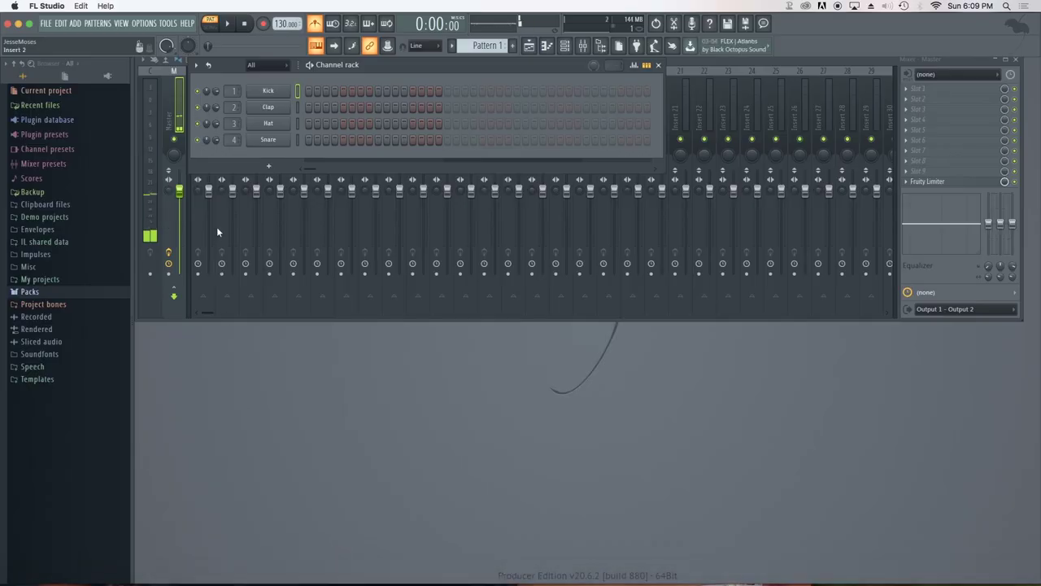
- In the MIDI settings, enable the IAC Driver IAC Sync input as a generic controller and close the settings
click(141, 23)
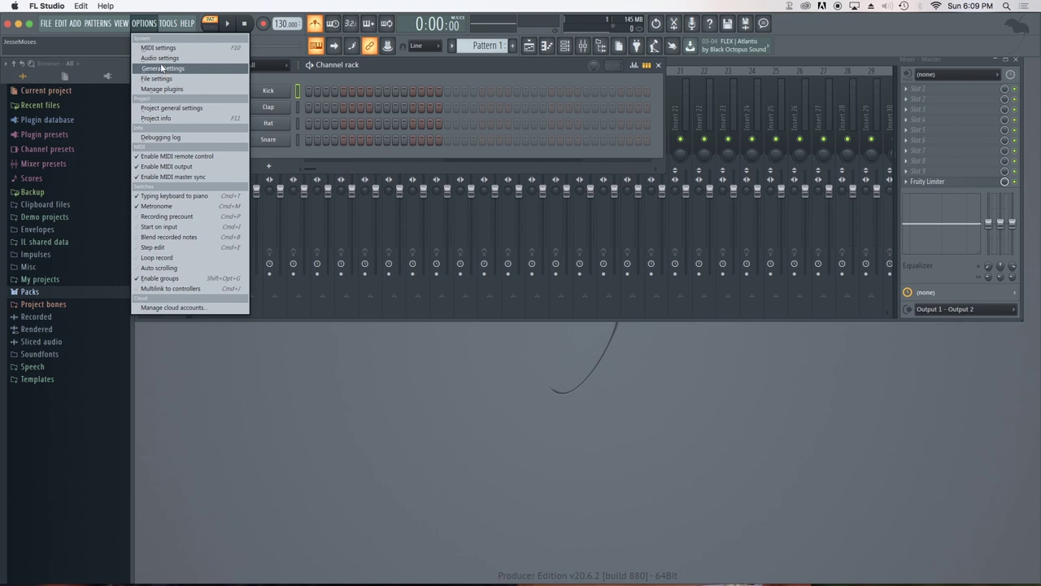
click(158, 47)
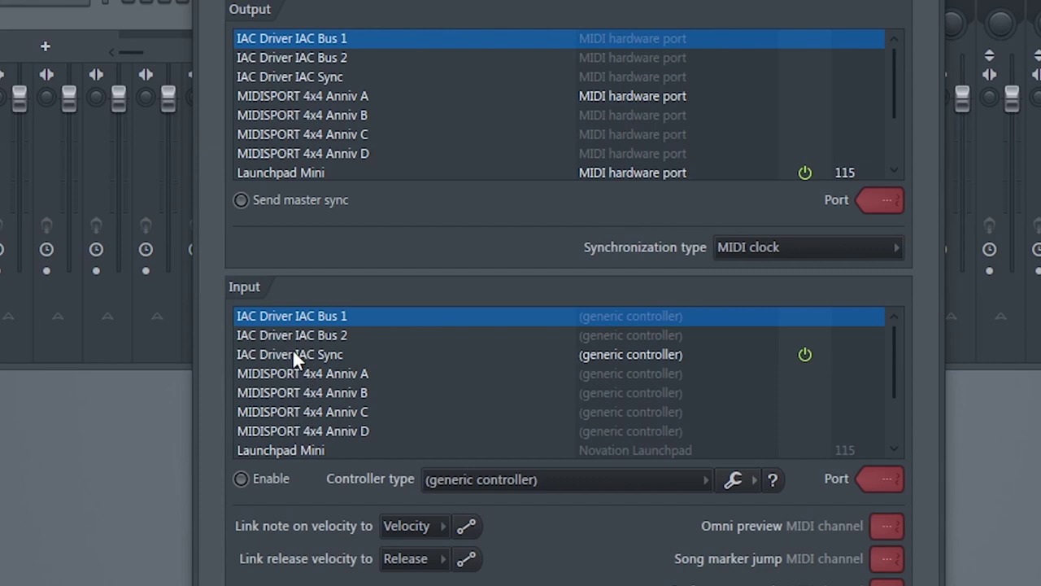
click(299, 355)
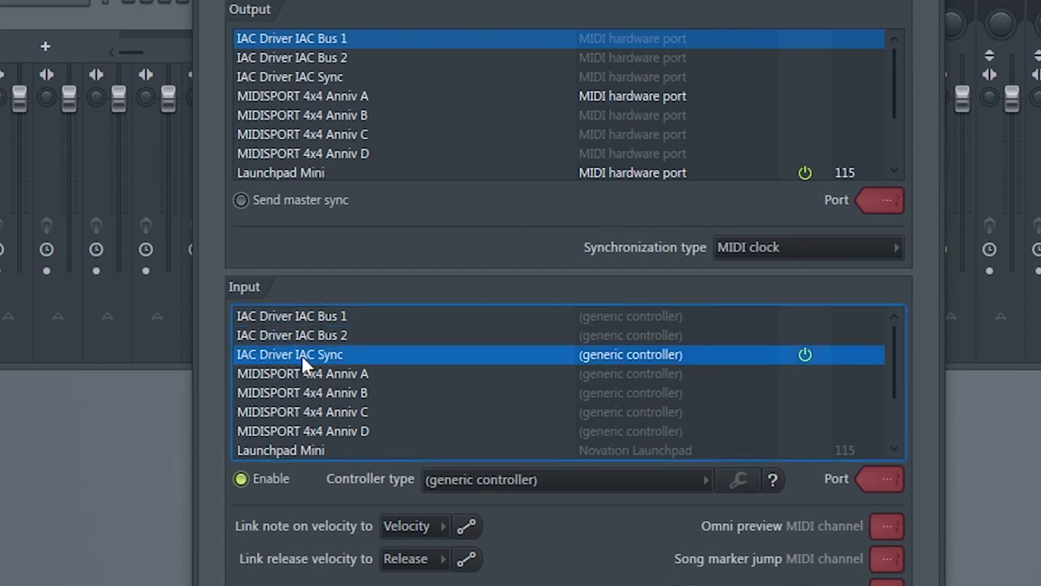
click(242, 481)
click(242, 482)
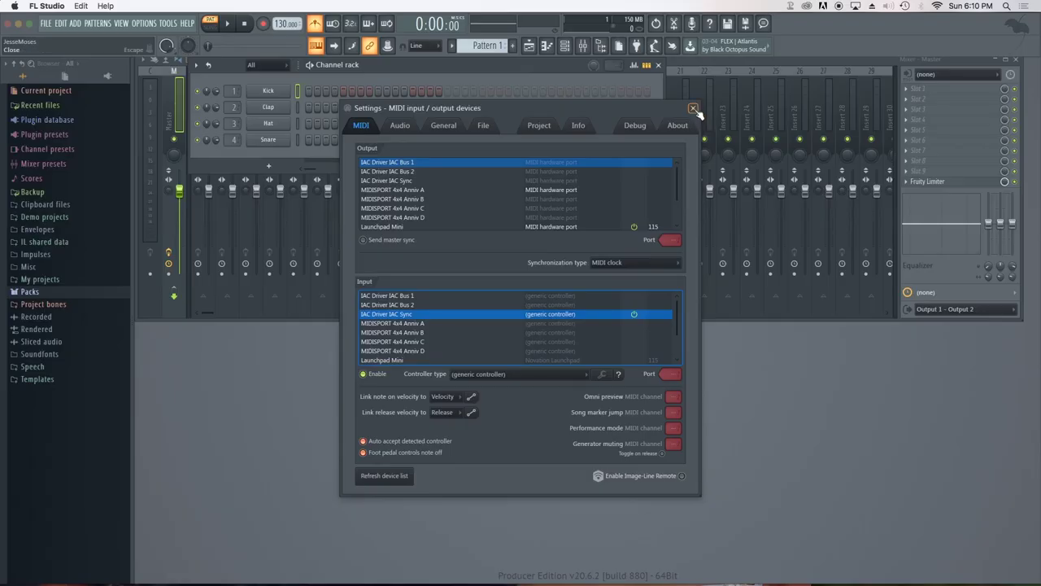
click(696, 110)
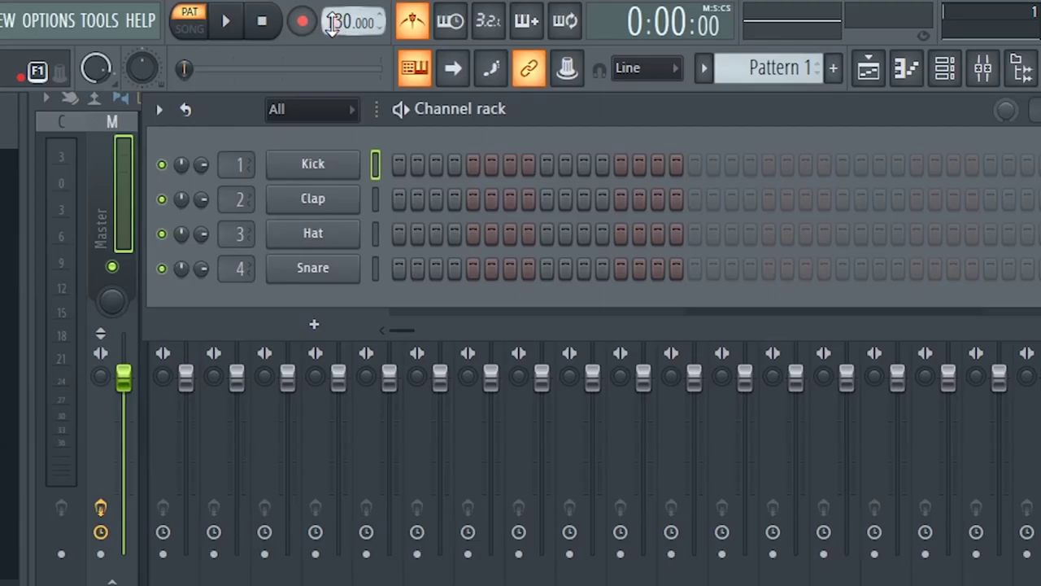
- Set the FL Studio project tempo to 92 BPM and switch to Logic Pro X
drag(332, 23, 332, 49)
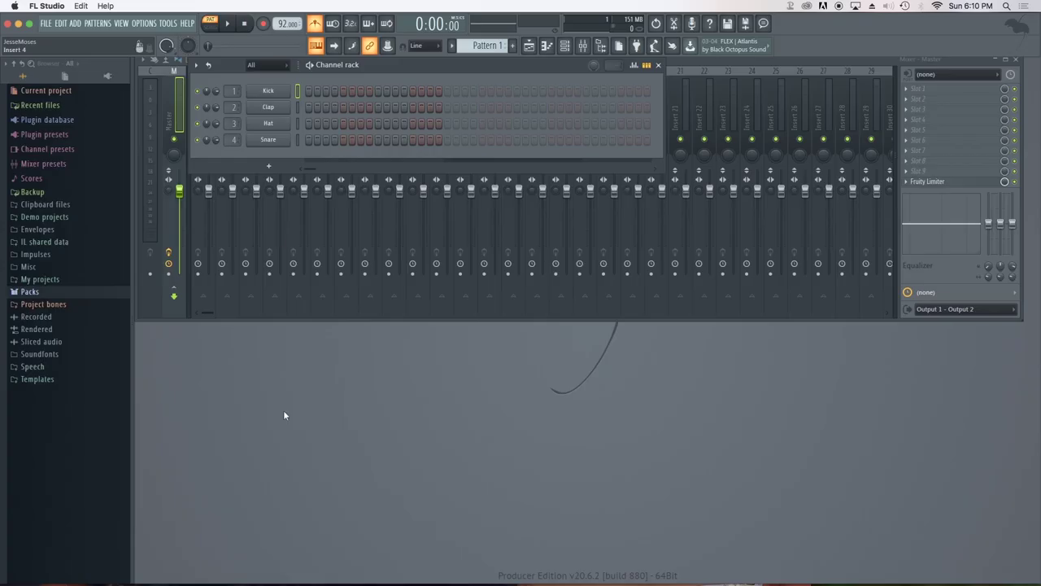
mouse_move(352, 583)
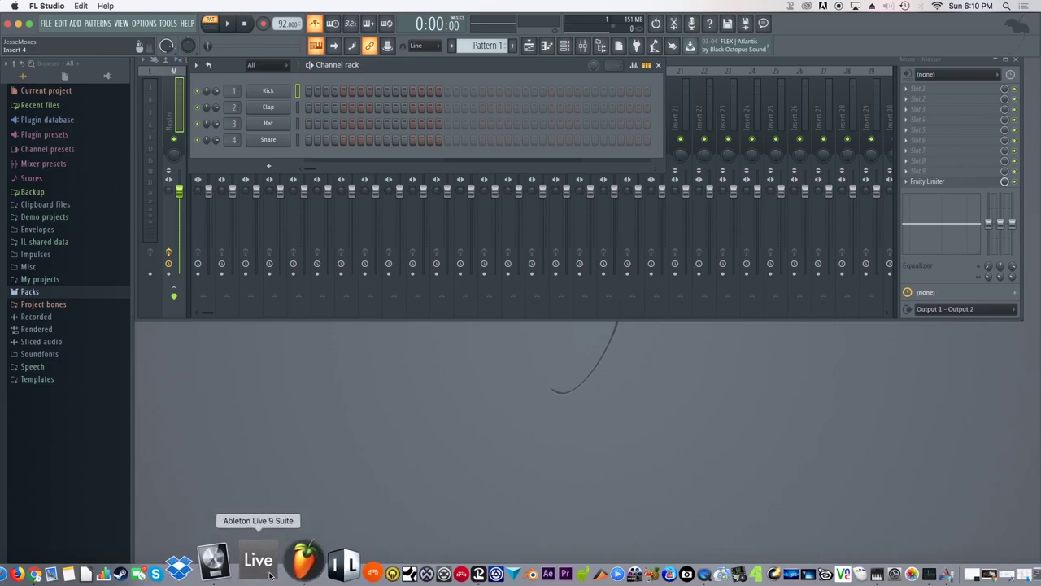
click(244, 560)
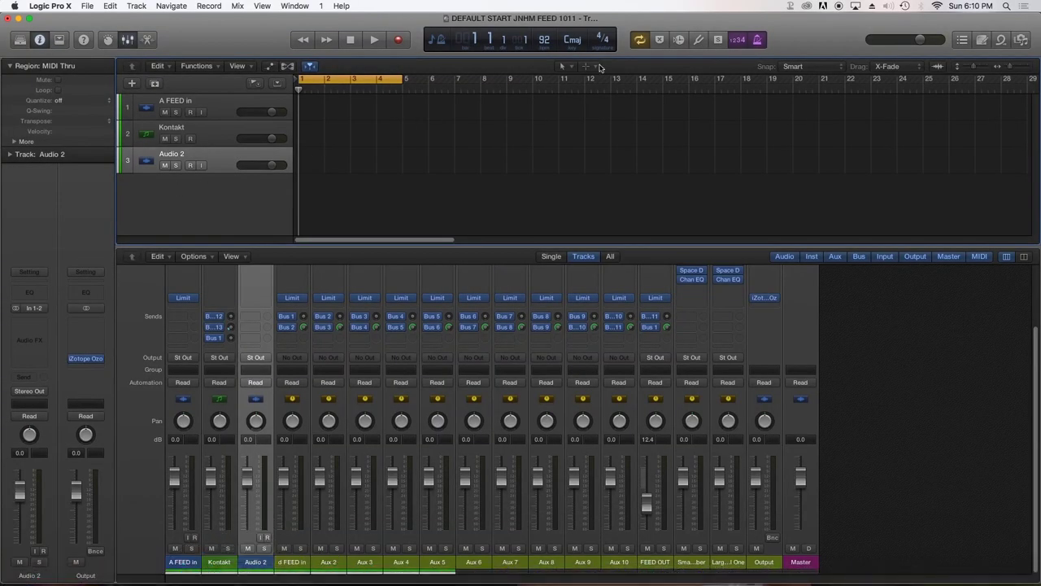
- Turn off the Logic metronome click and run the project briefly before stopping it
click(759, 41)
click(374, 41)
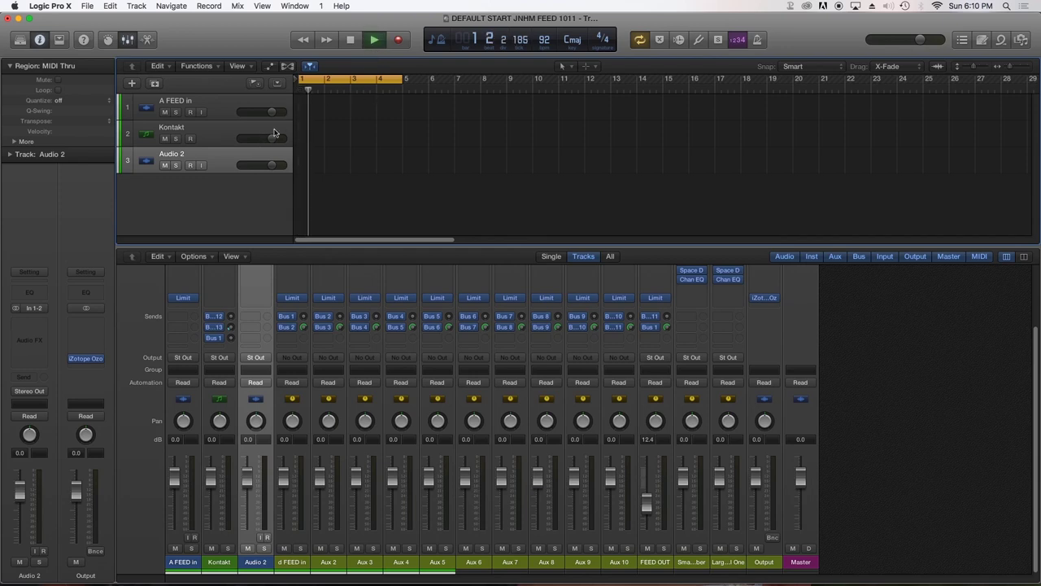
click(357, 41)
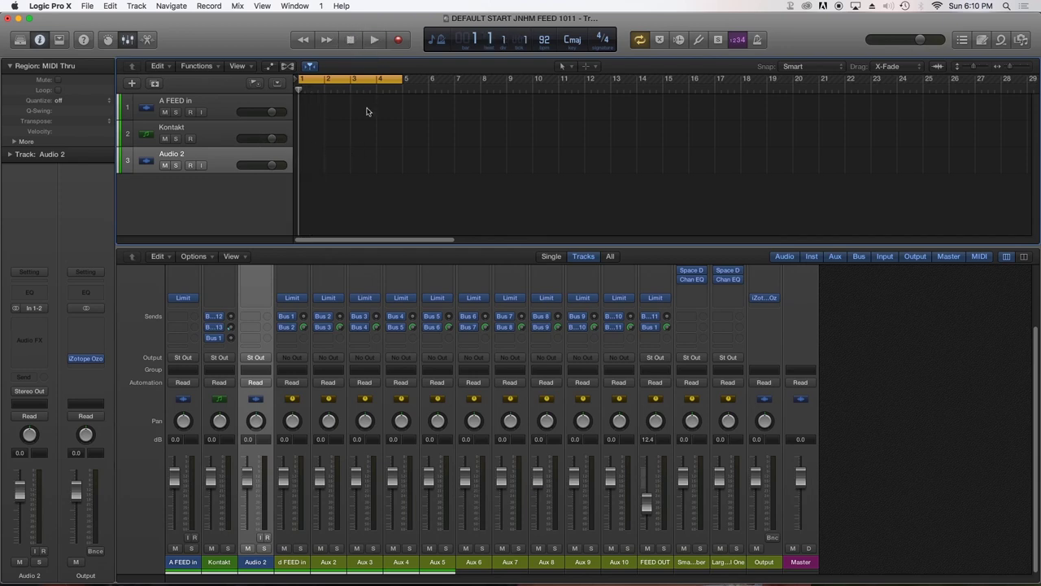
- Turn on input monitoring for the Audio 2 track, and check the audio device settings in FL Studio
click(200, 165)
click(283, 569)
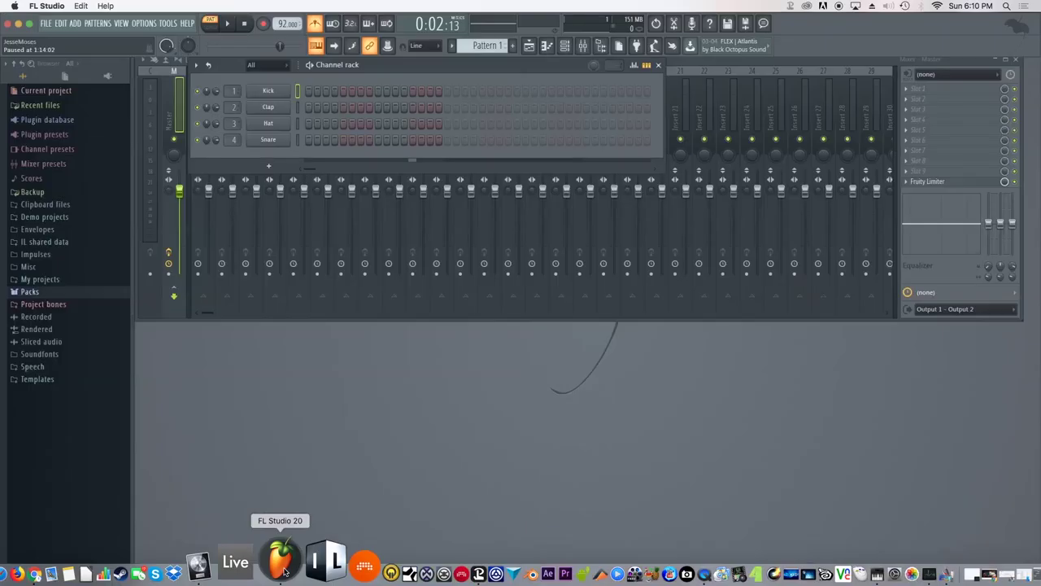
click(144, 23)
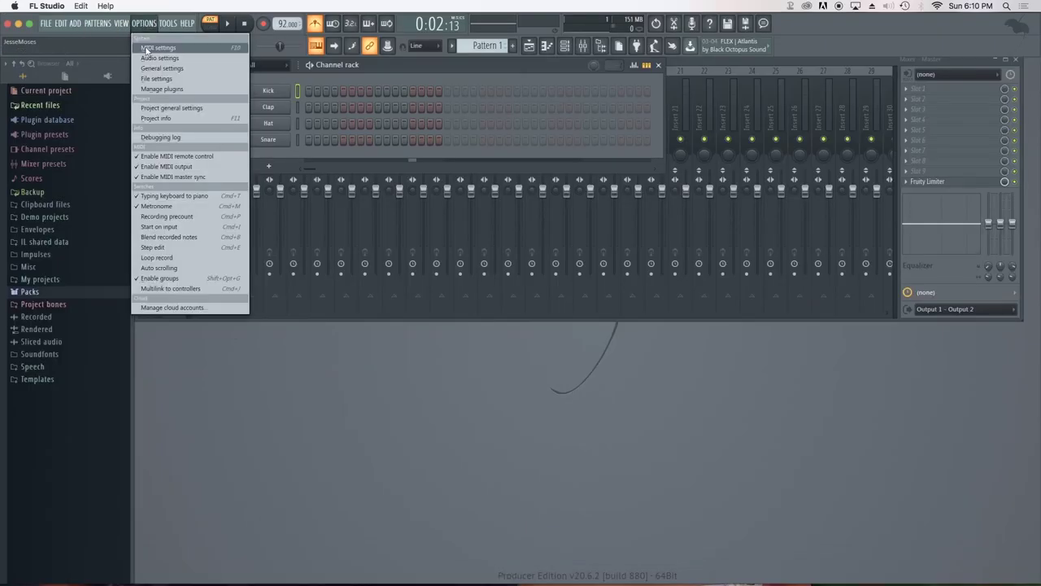
click(156, 59)
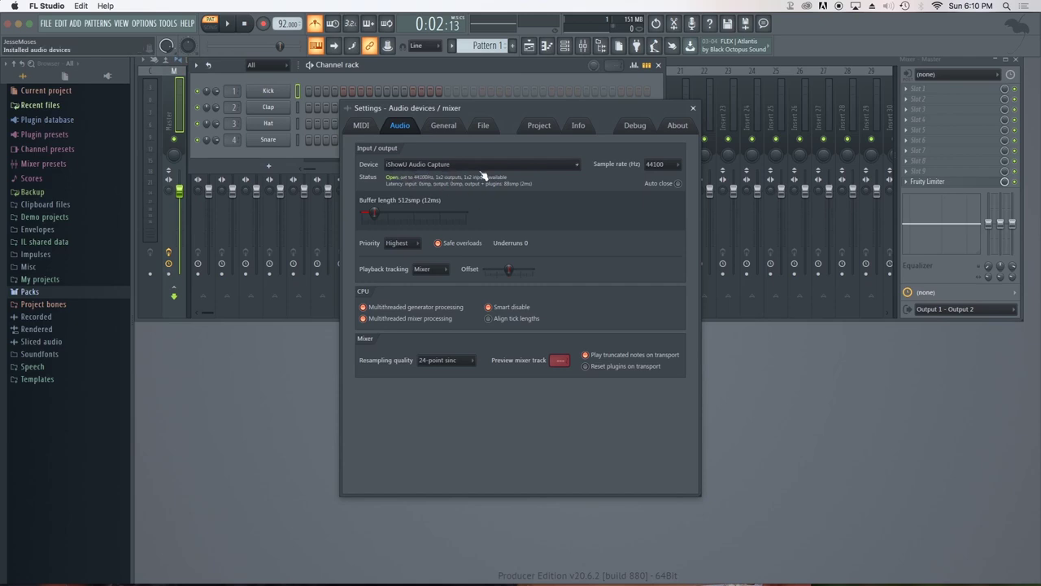
click(693, 108)
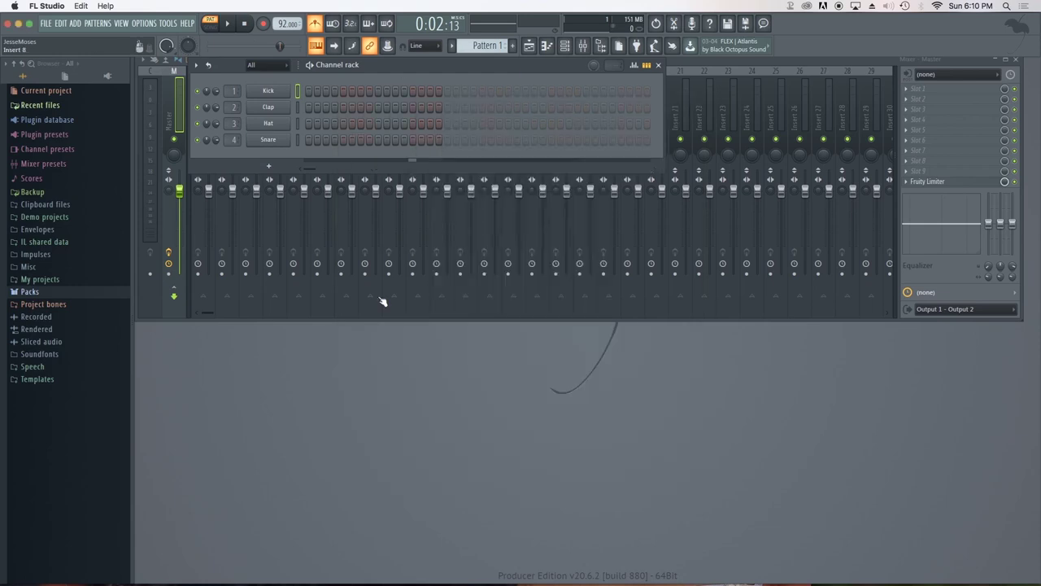
- Play the Logic project with Audio 2 monitored, check in FL Studio whether its transport follows, and stop playback from Logic
mouse_move(463, 573)
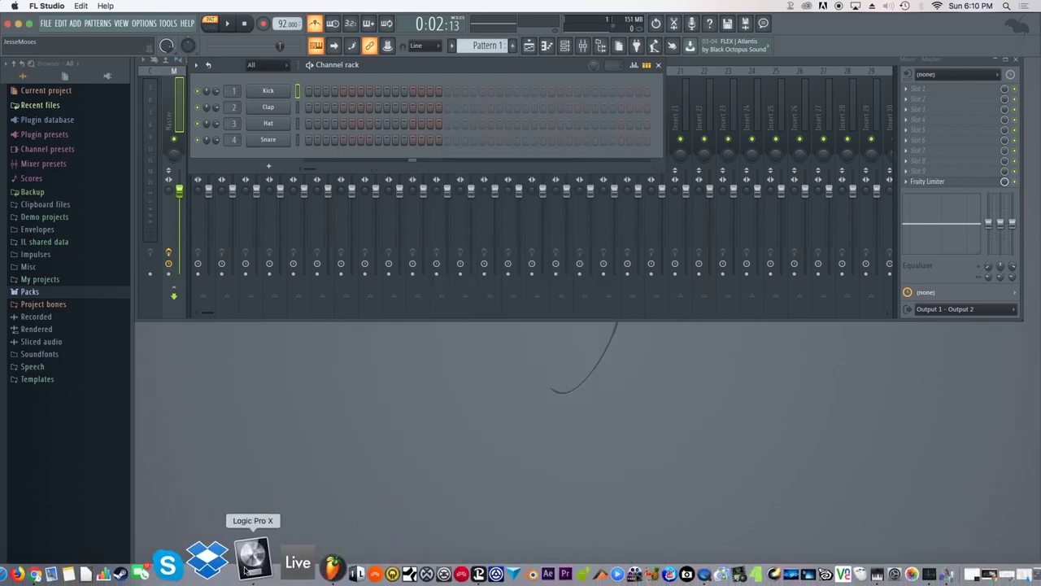
click(251, 559)
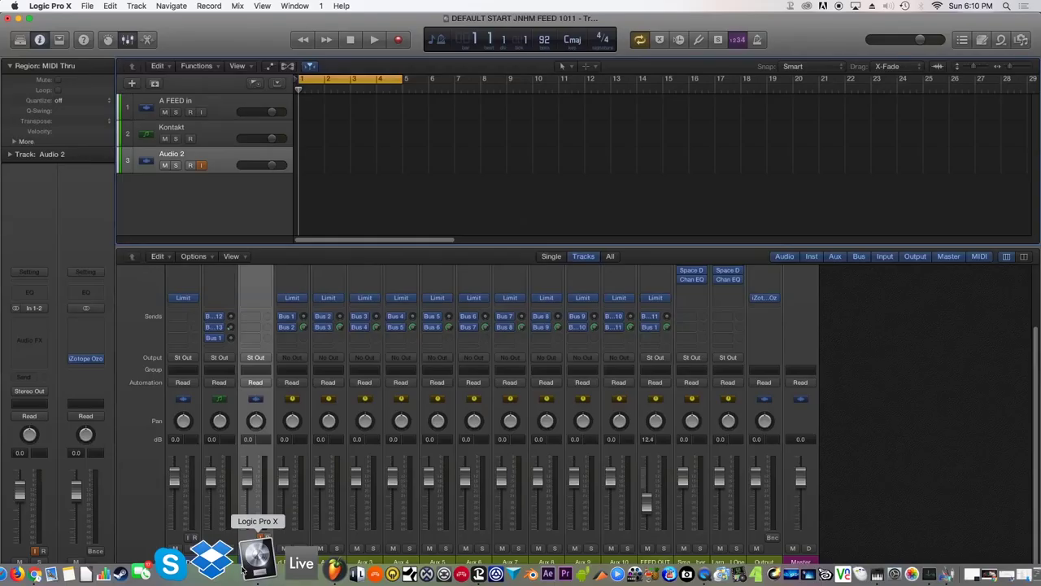
click(202, 166)
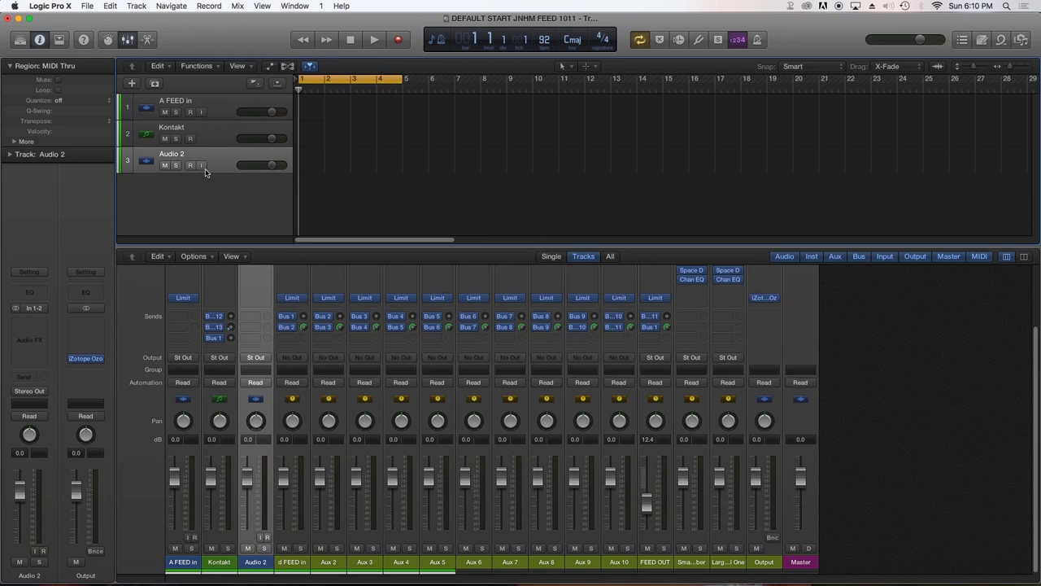
click(372, 42)
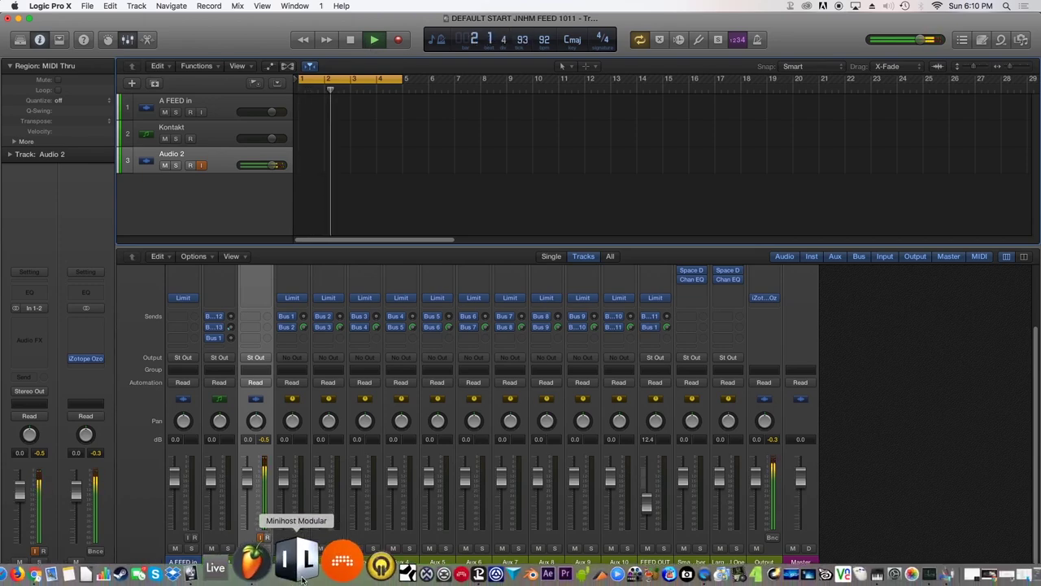
click(286, 569)
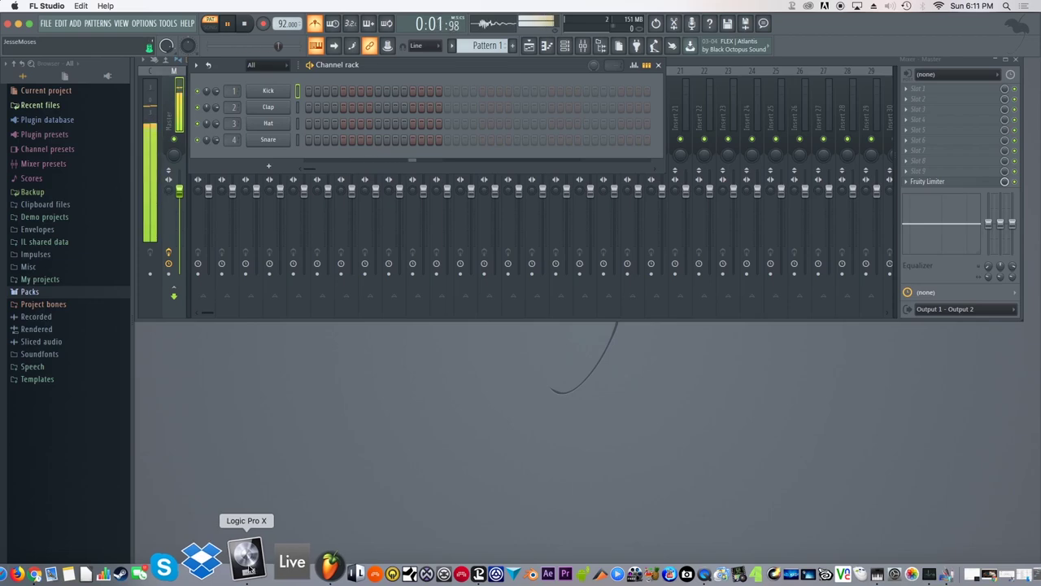
click(246, 570)
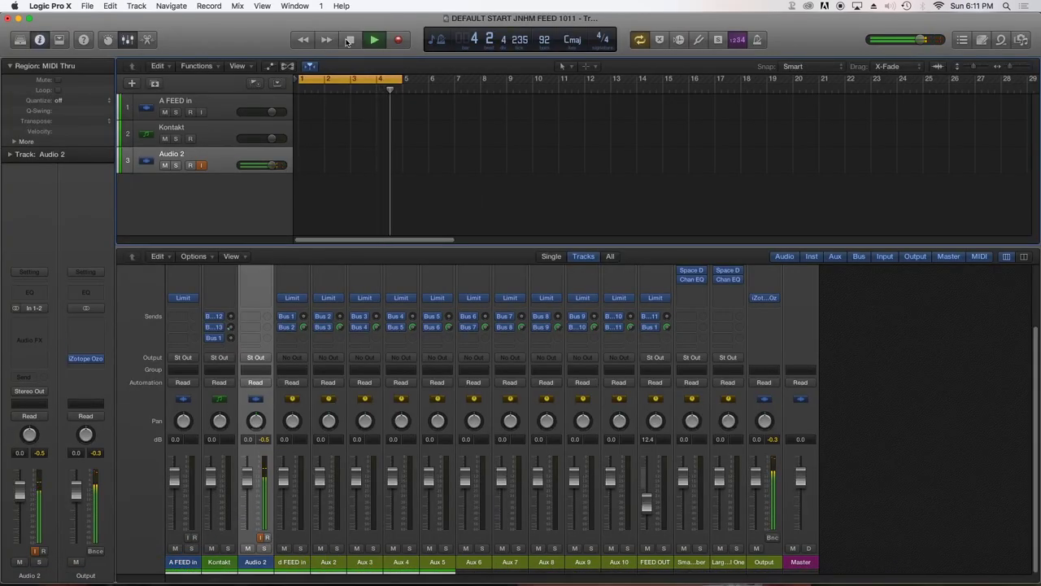
click(349, 40)
click(350, 41)
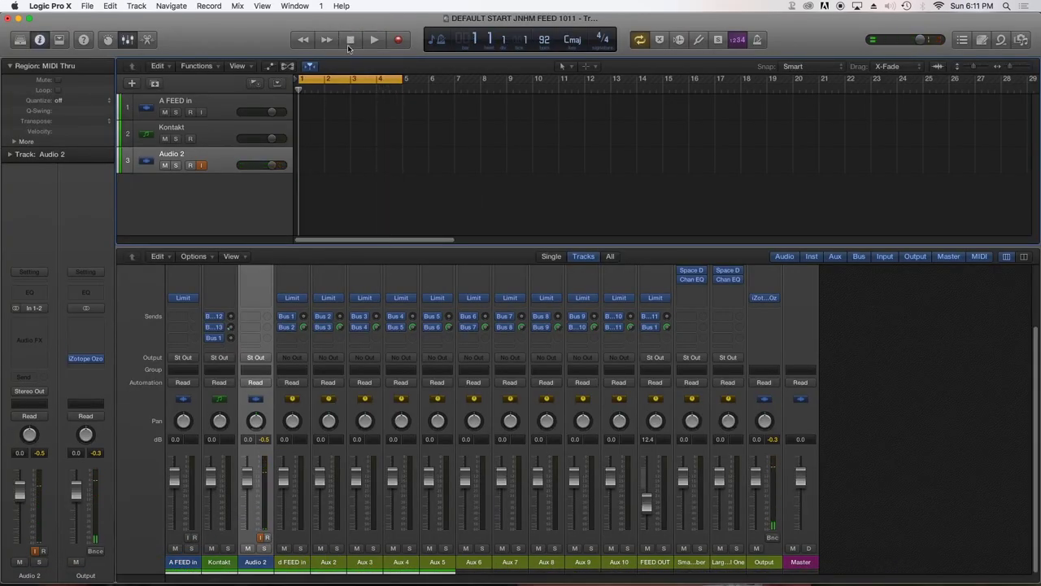
- Start and stop Logic playback twice, the second time with its metronome on, to compare the timing of both programs' clicks
click(373, 41)
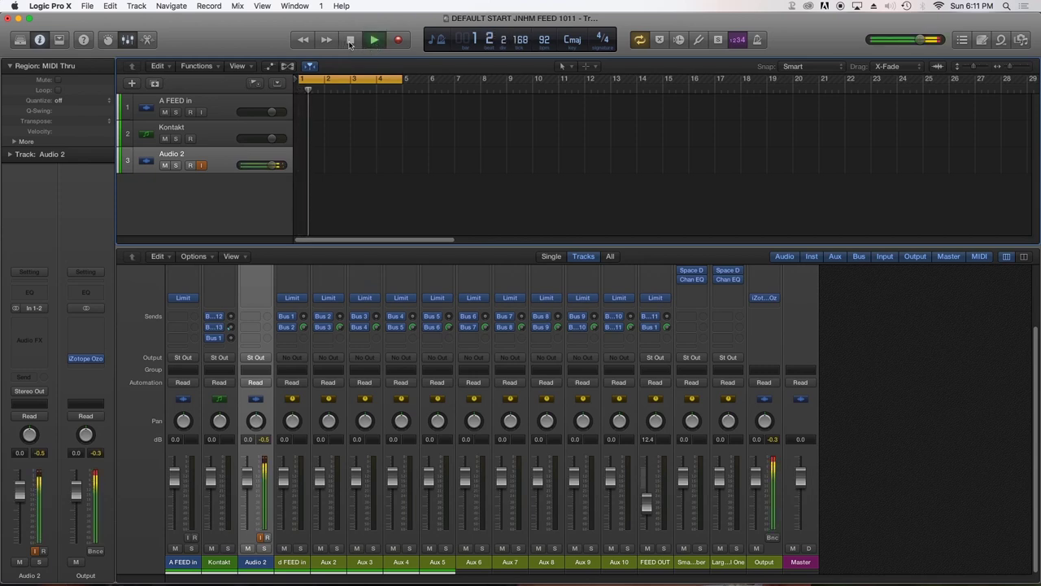
double_click(350, 41)
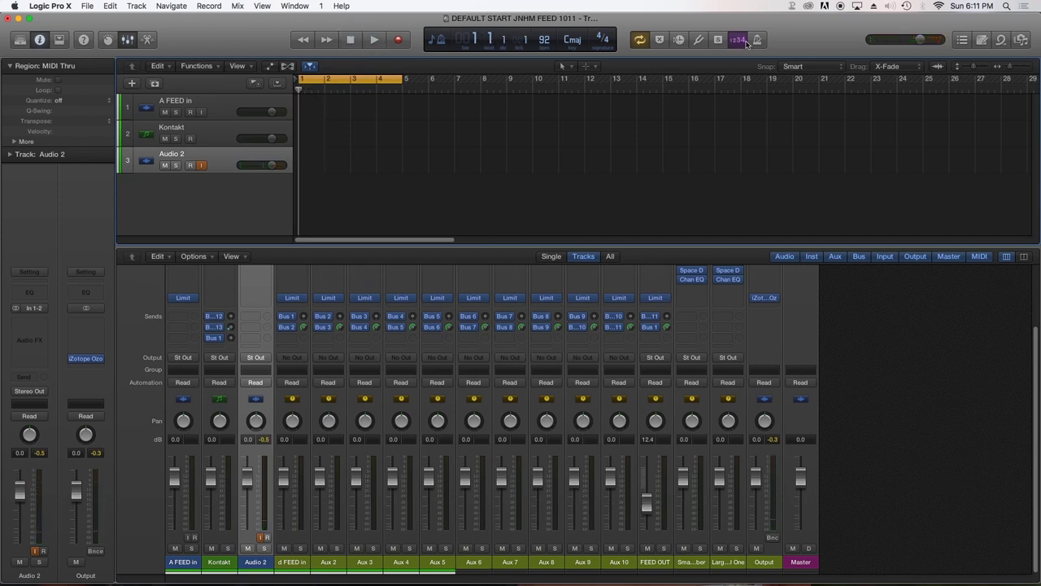
click(374, 41)
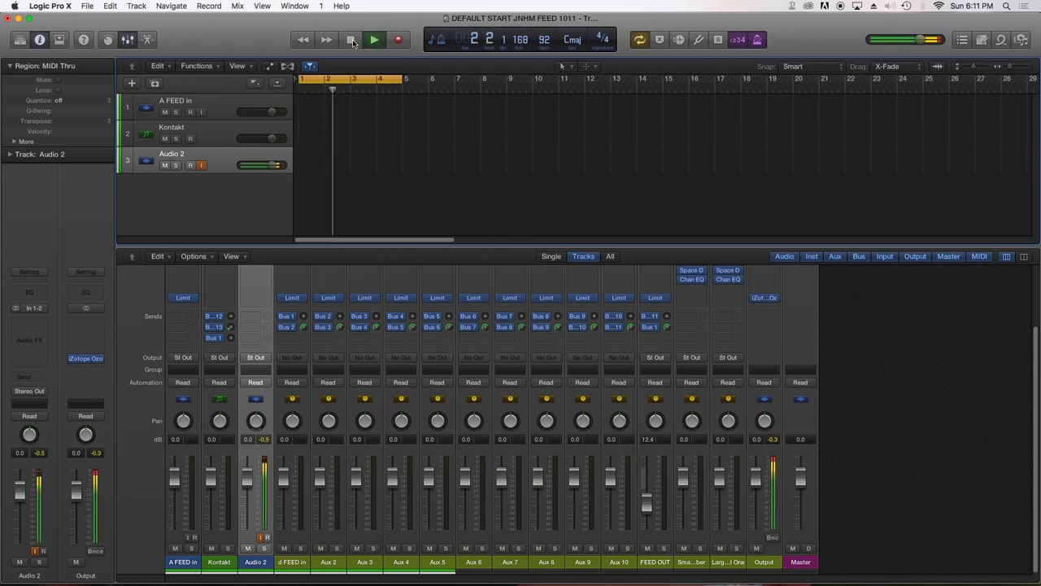
double_click(351, 40)
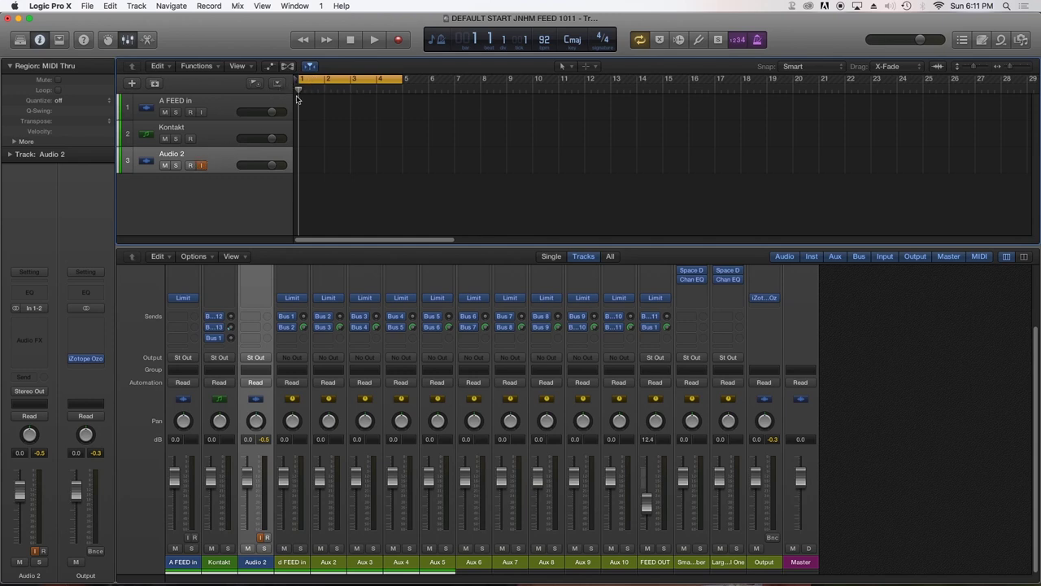
- Start playback in Logic, turn off its metronome, and switch to FL Studio while it runs
click(373, 41)
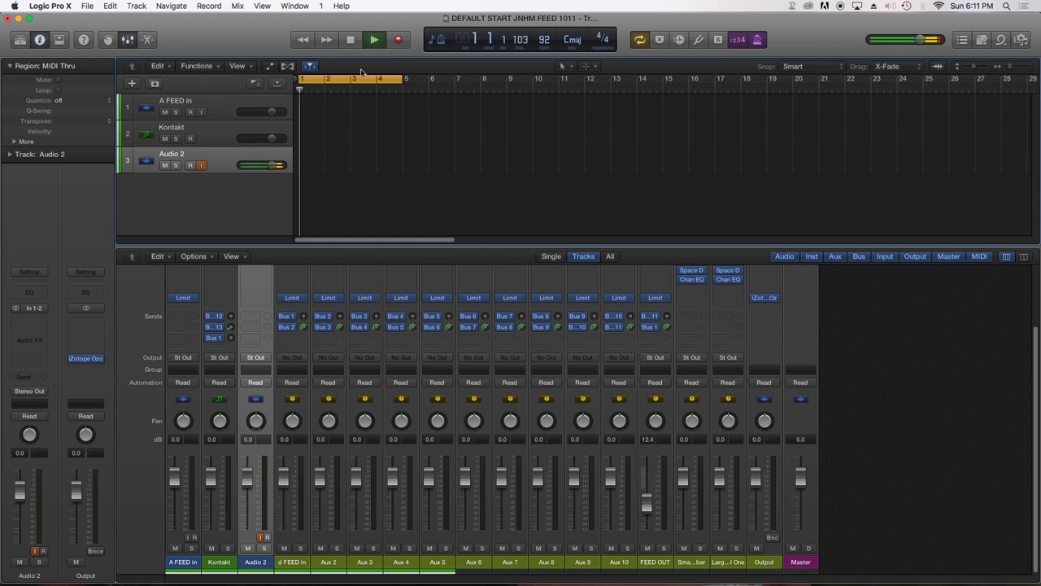
click(755, 46)
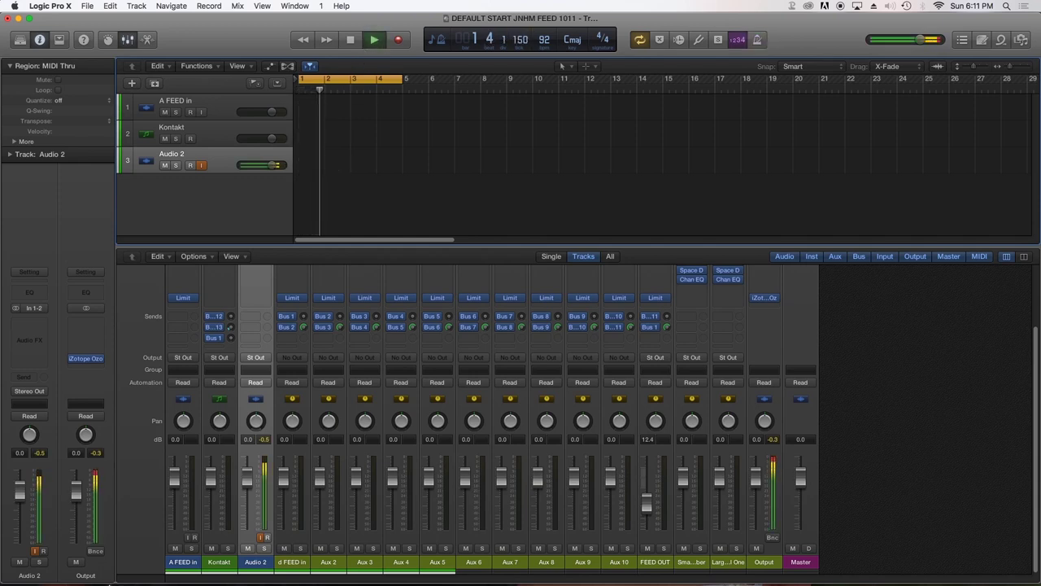
mouse_move(150, 583)
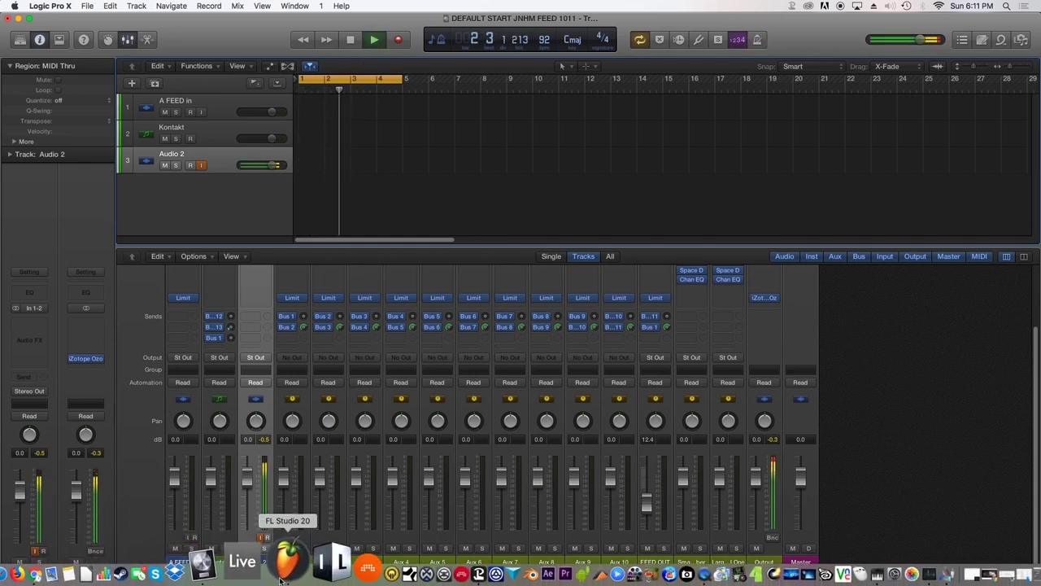
click(283, 553)
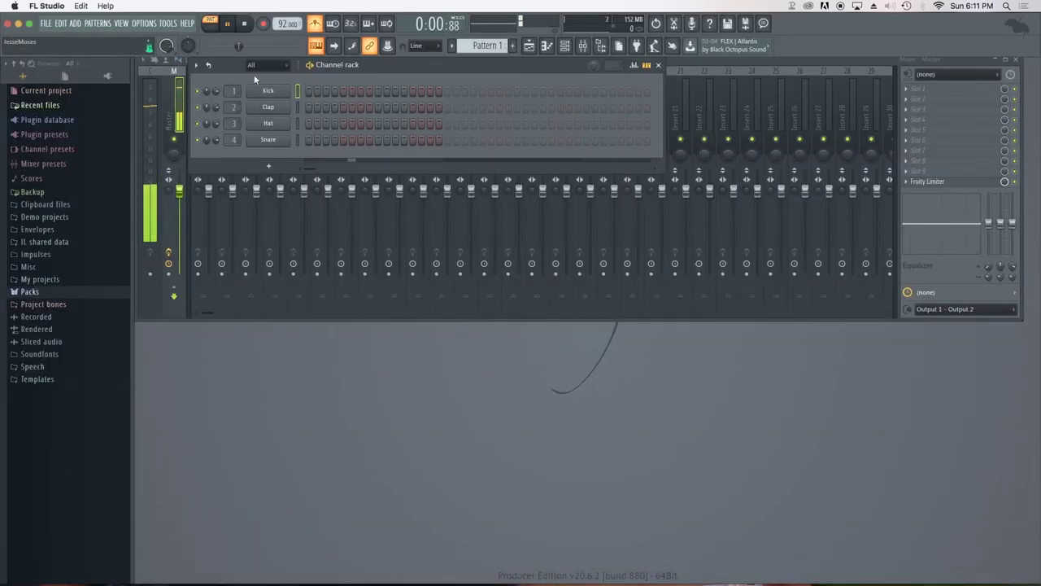
- Turn off the FL Studio metronome and program the Kick on steps 1 and 9 and the Clap on steps 5 and 13
click(315, 23)
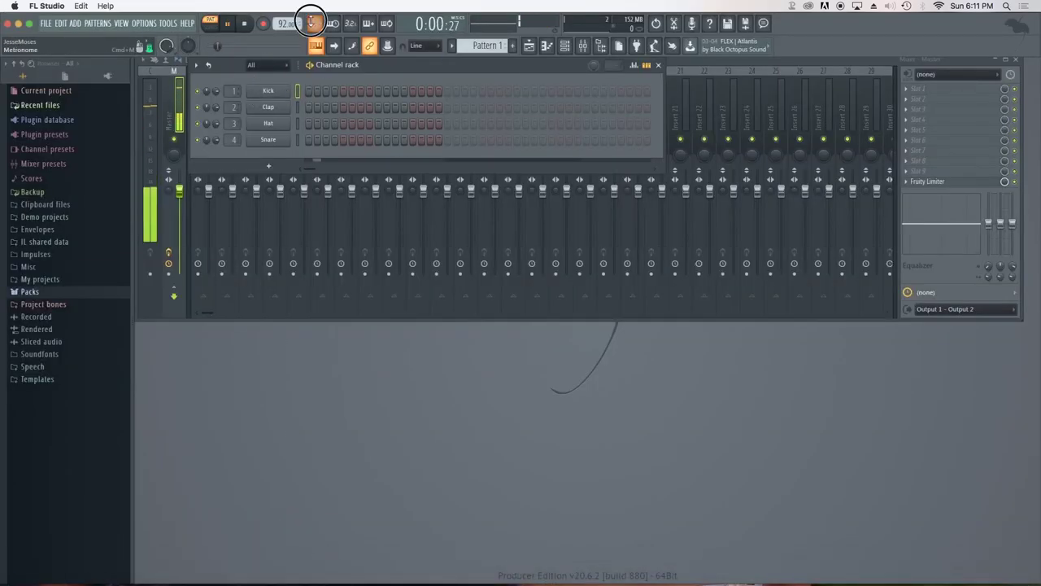
click(308, 90)
click(343, 107)
click(377, 91)
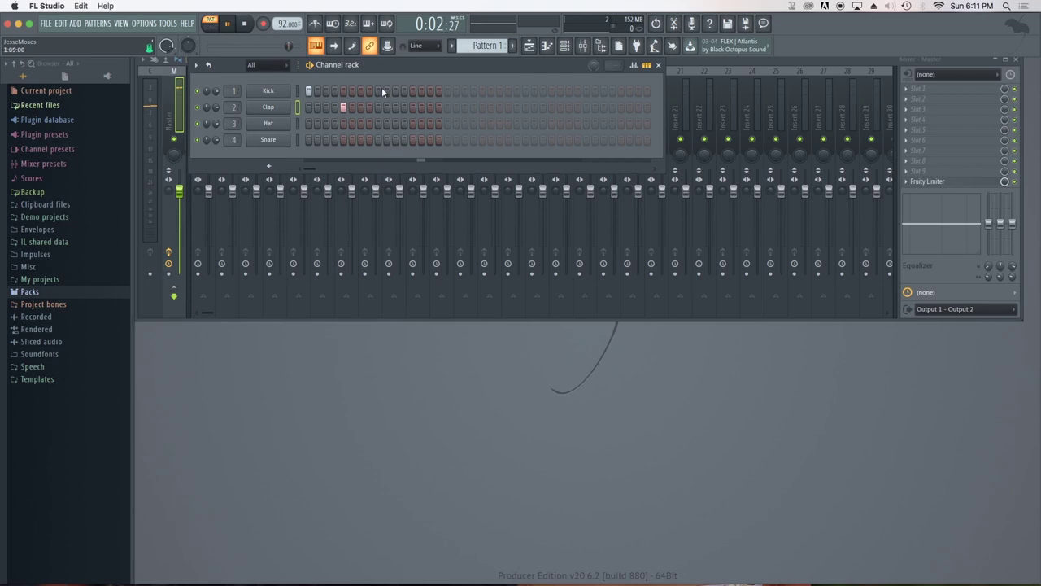
click(412, 107)
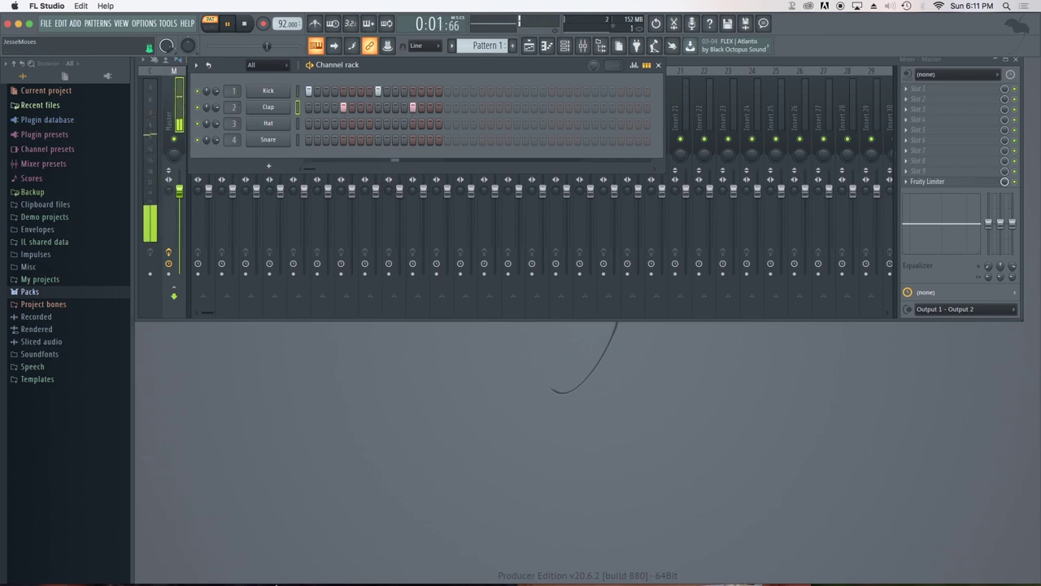
- Switch to Logic Pro X and show the Apple Loops browser while playback continues
mouse_move(273, 581)
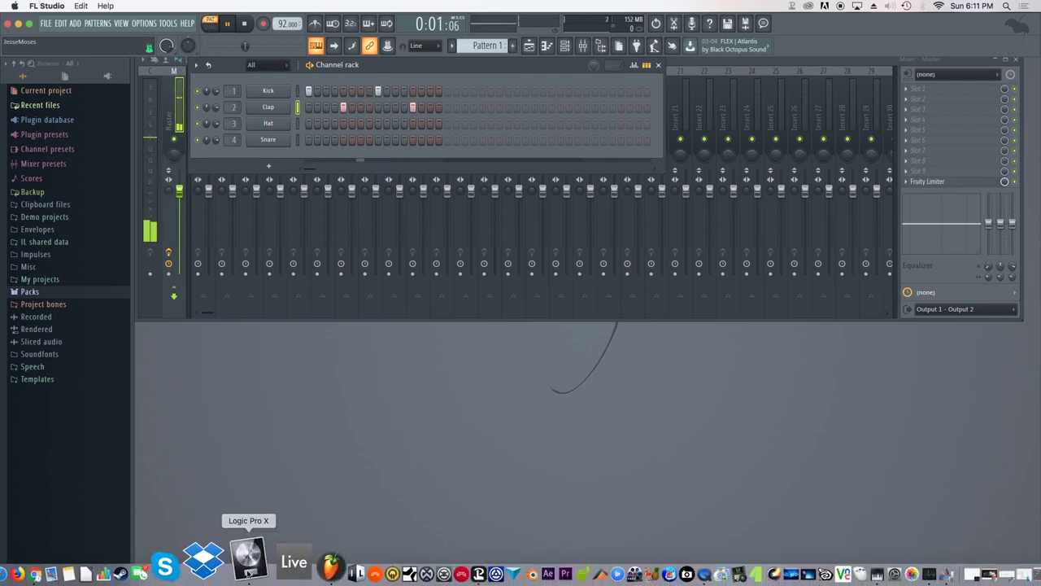
click(244, 559)
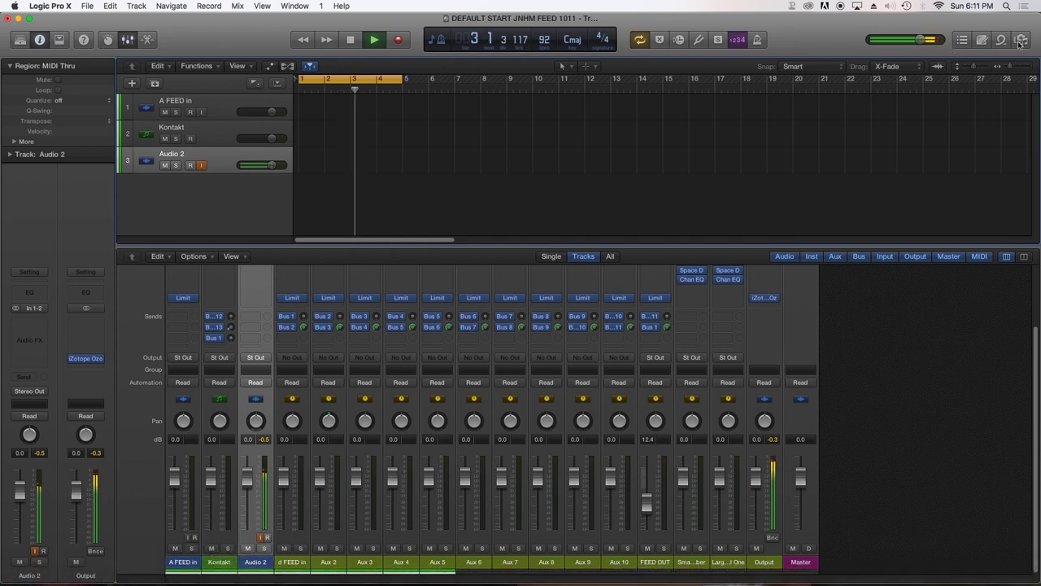
click(1001, 40)
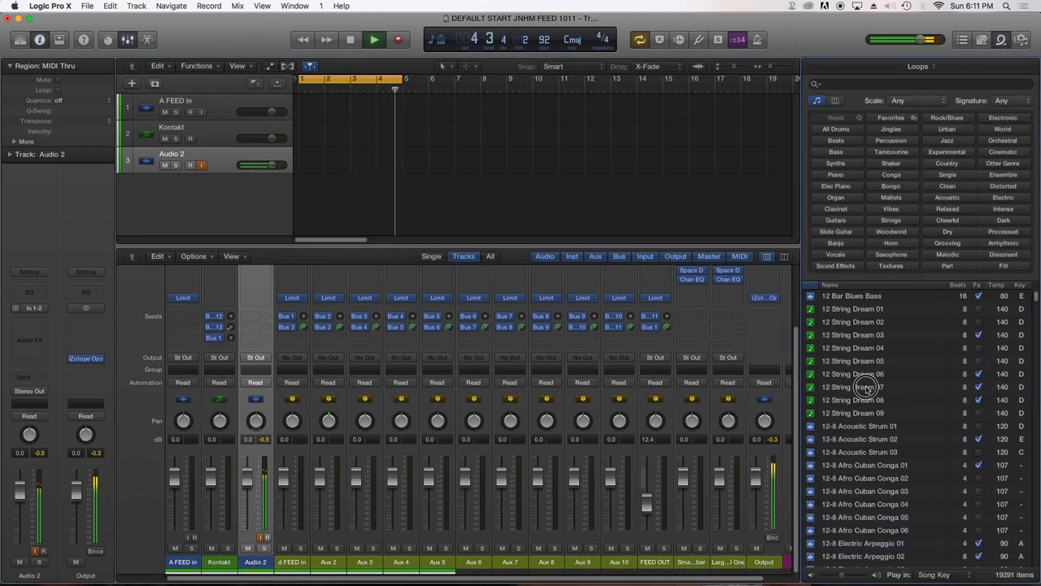
- Add the 12 String Dream 07 loop at bar 1 and the 12-8 Electric Arpeggio 10 loop at bar 3, each on a new track
drag(867, 387, 304, 196)
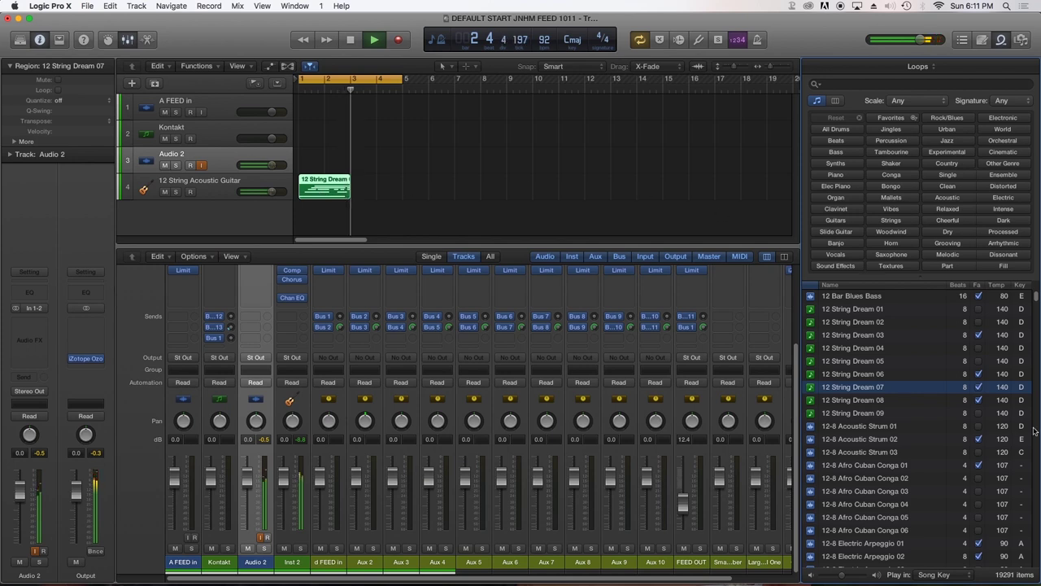
scroll(876, 486, down, 5)
scroll(876, 486, down, 4)
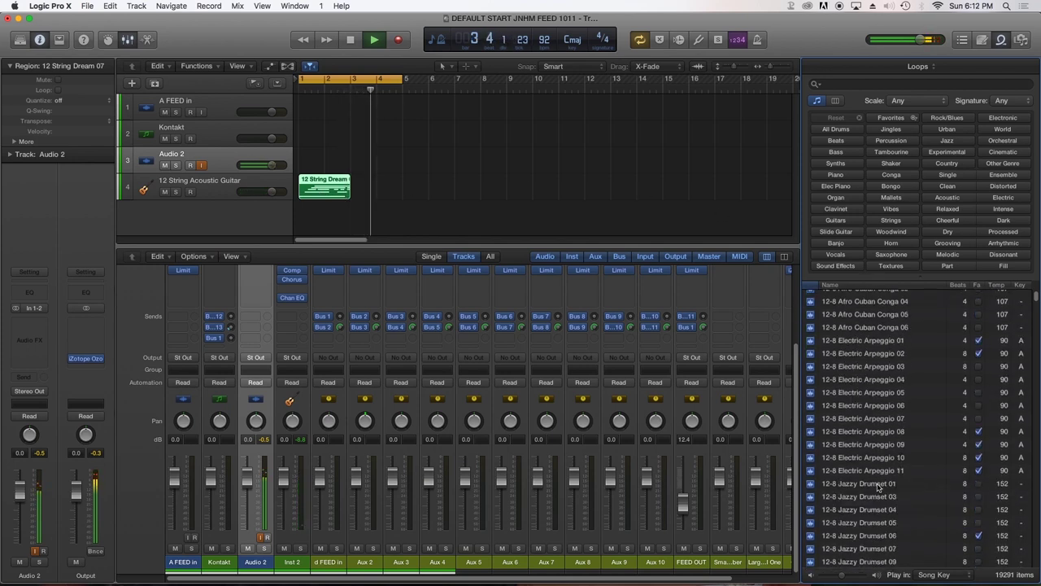
click(864, 457)
drag(864, 457, 383, 216)
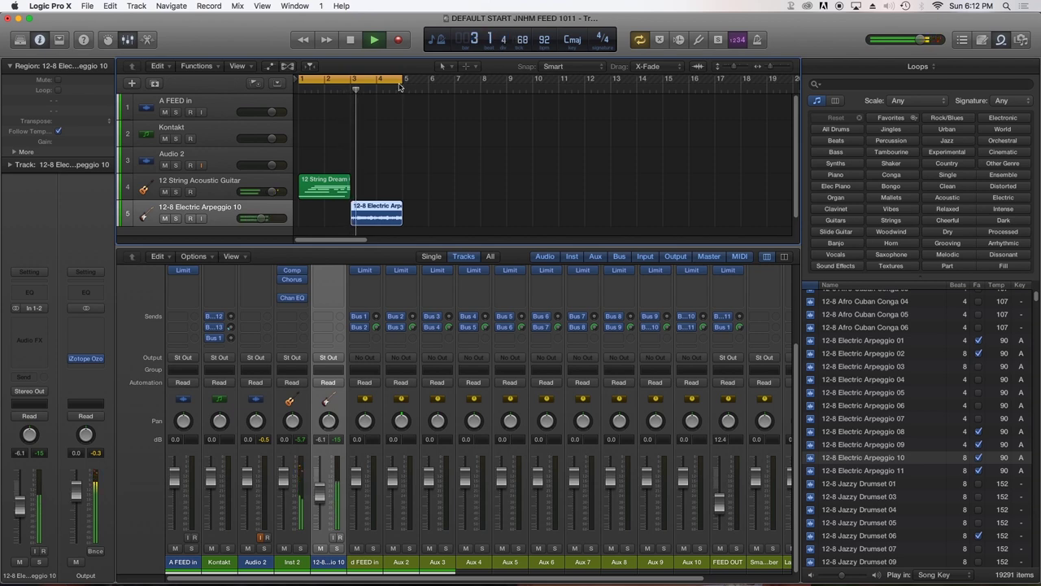
- Restart playback in Logic, play the beat in FL Studio alongside it, and return to Logic to stop playback
click(352, 40)
click(352, 41)
click(374, 45)
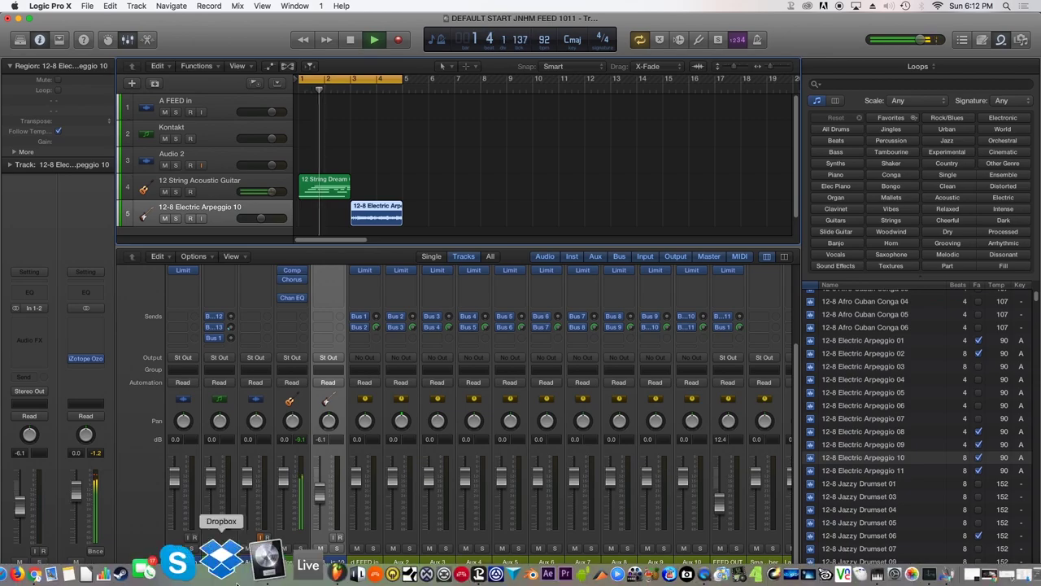
click(282, 571)
key(space)
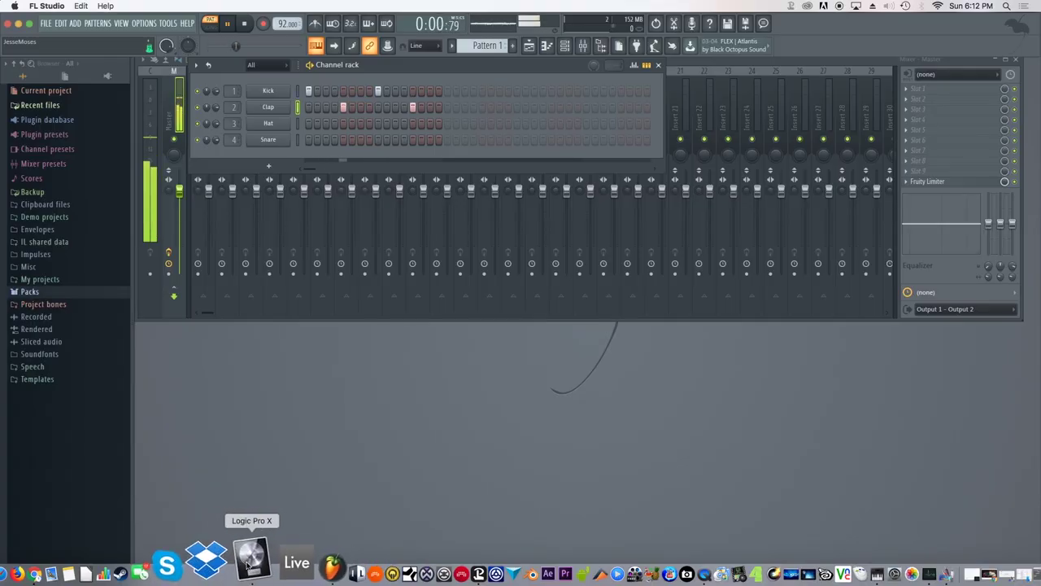
click(252, 560)
click(351, 39)
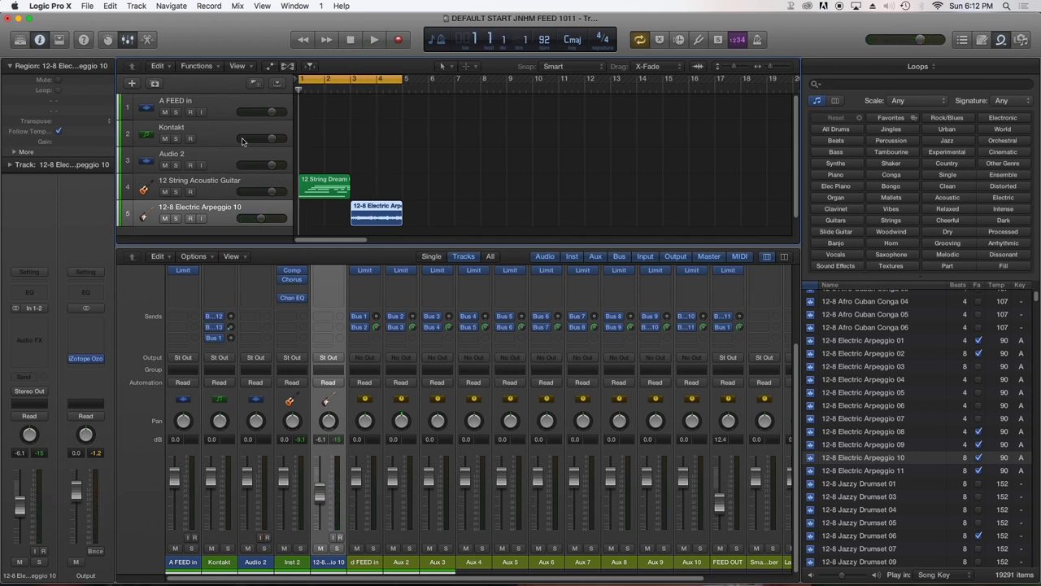
- Select the Audio 2 track with its input monitoring on, and play the loops together with the FL Studio beat before stopping
click(203, 167)
click(214, 166)
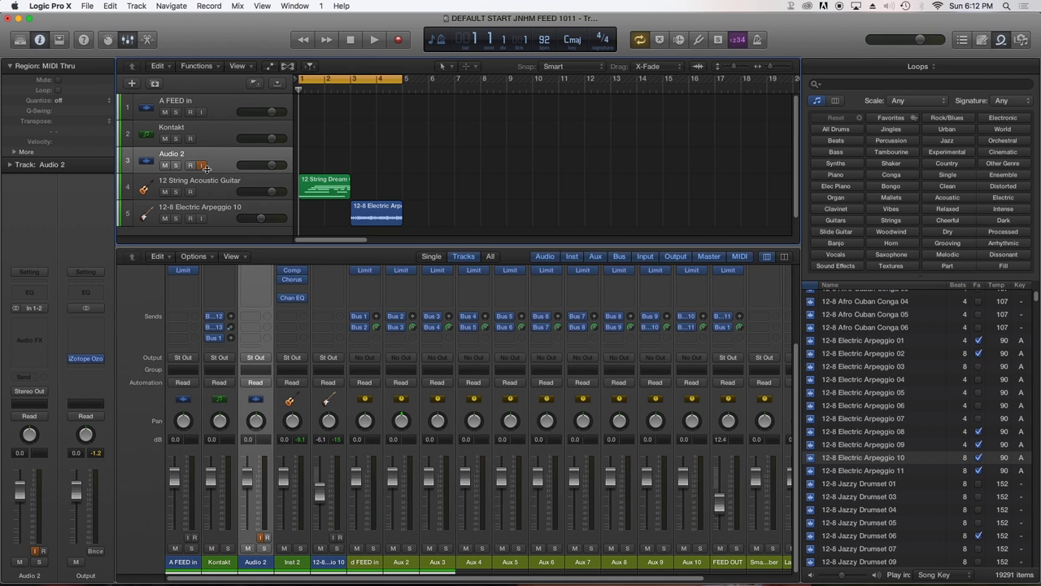
click(373, 41)
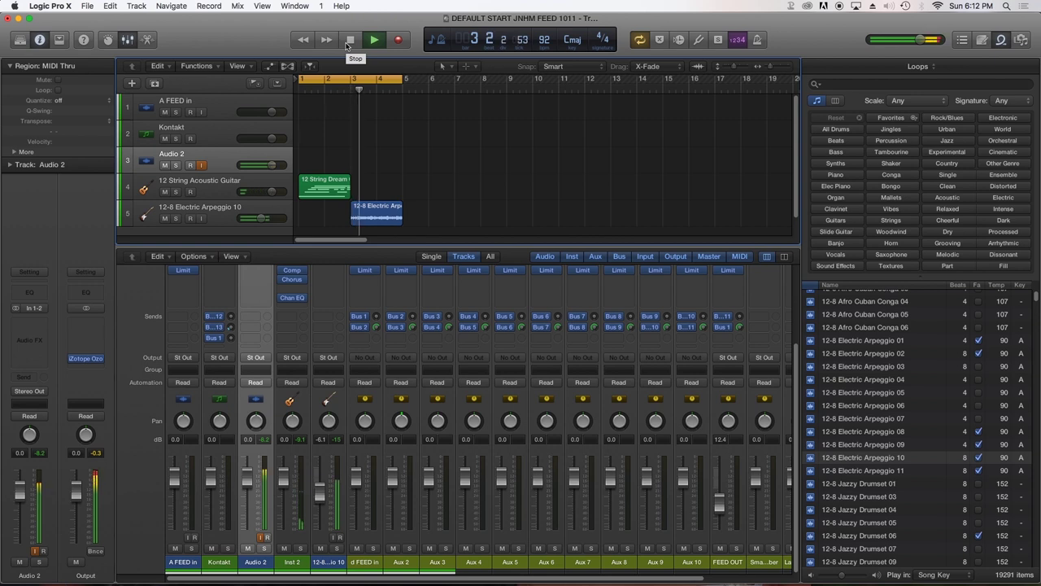
click(349, 41)
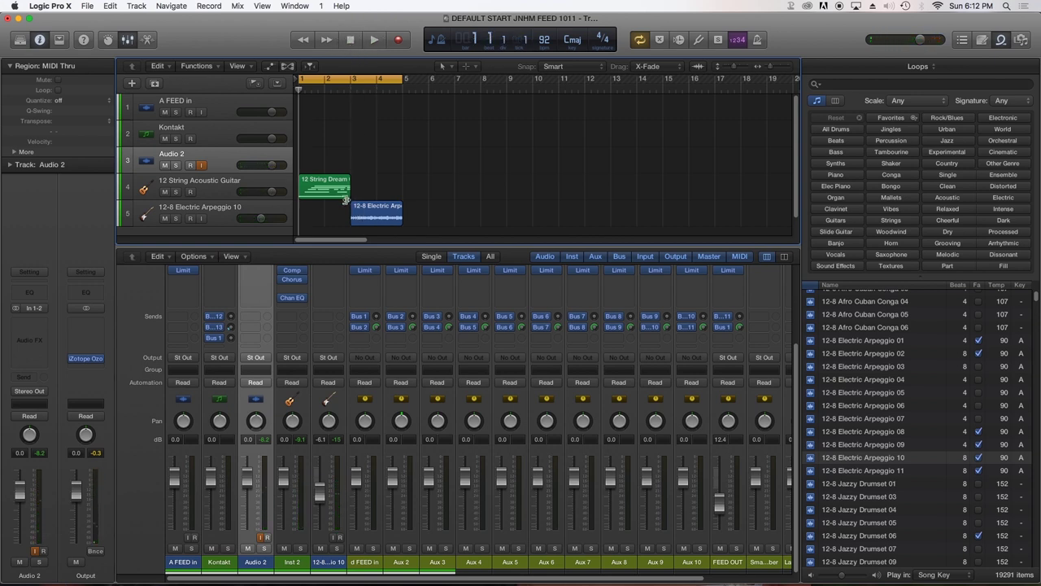
- Delete both loop regions and remove the 12 String Acoustic Guitar and 12-8 Electric Arpeggio 10 tracks
drag(407, 218, 308, 169)
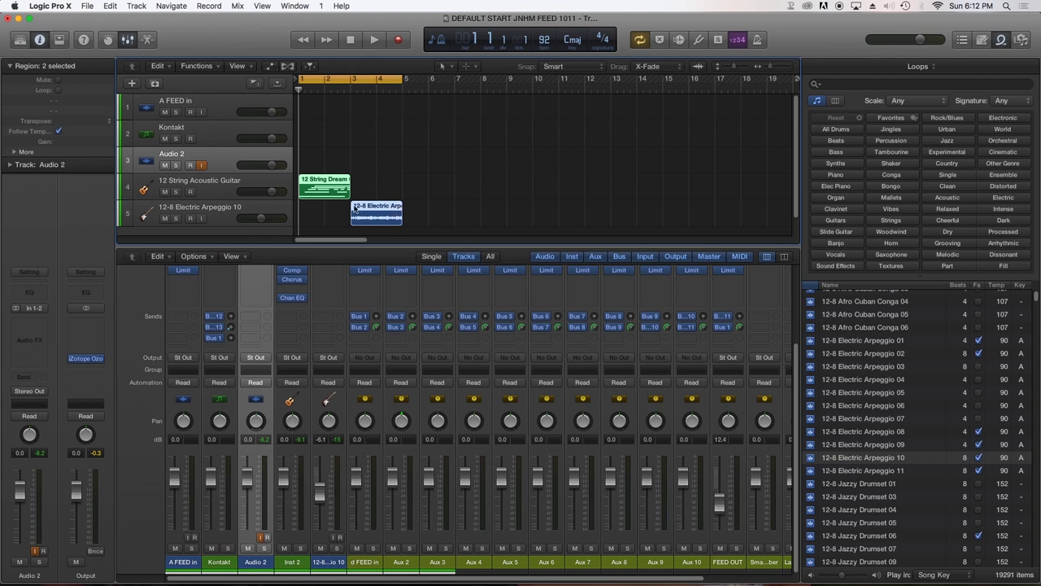
click(207, 216)
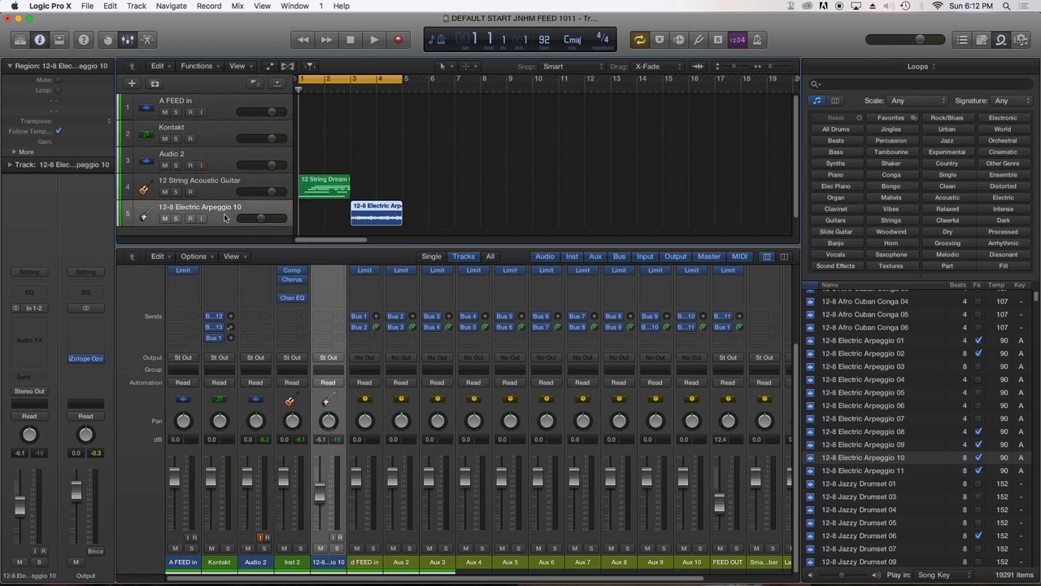
key(Delete)
click(223, 195)
key(Delete)
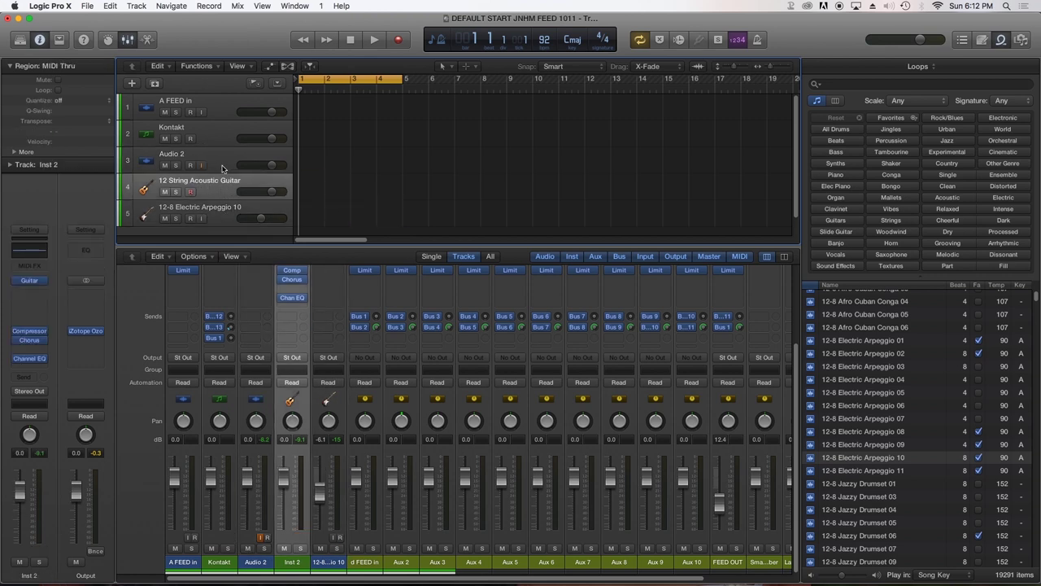
click(221, 218)
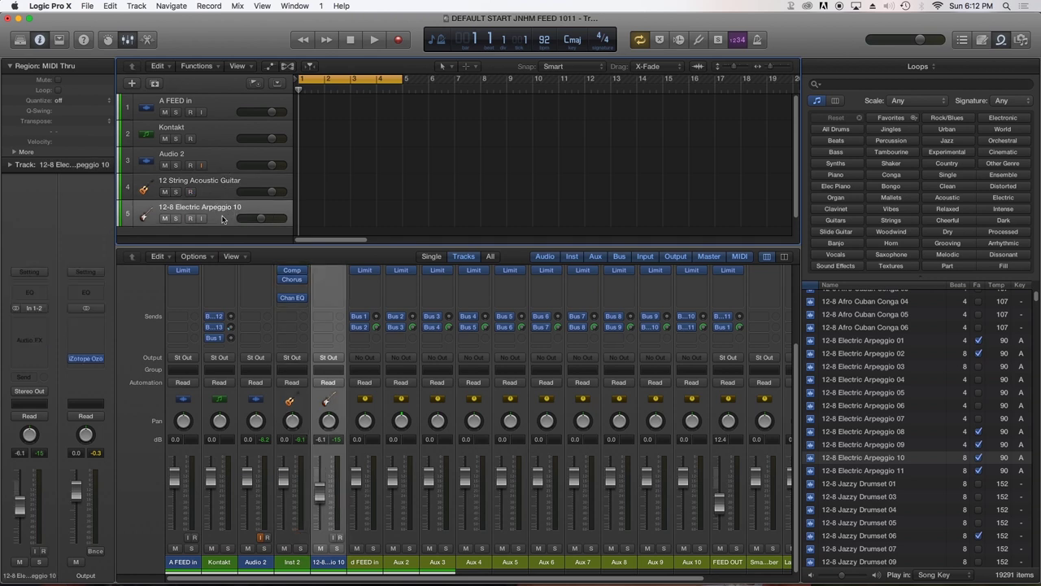
key(super+BackSpace)
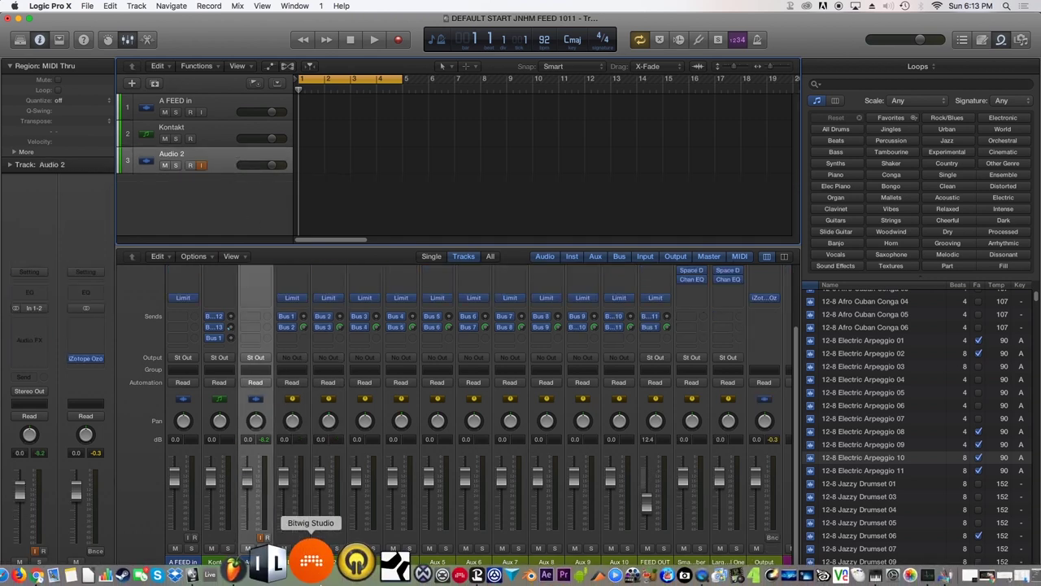
- Switch to the standalone FL Studio and exit it
click(287, 568)
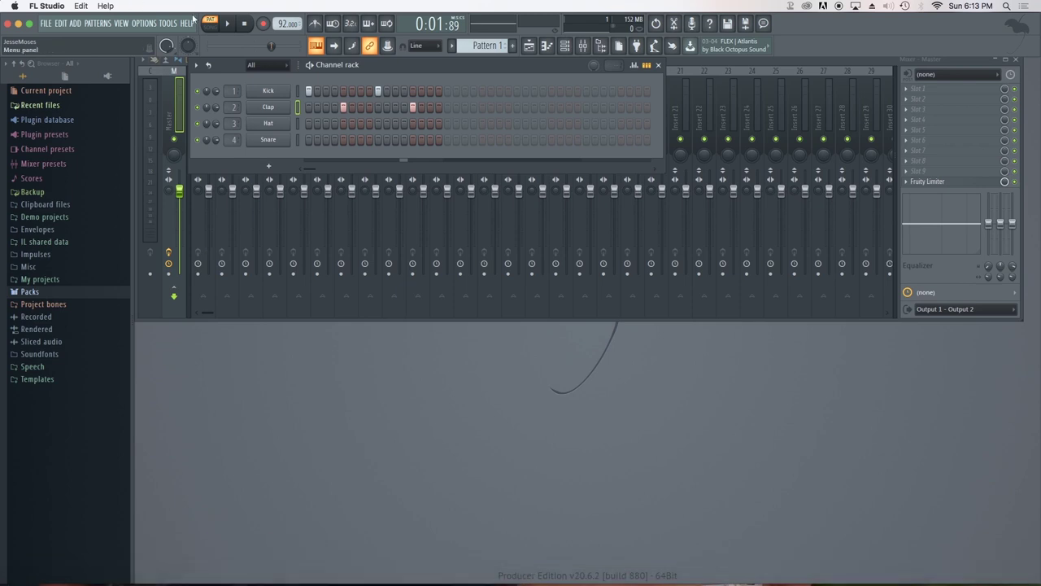
click(47, 24)
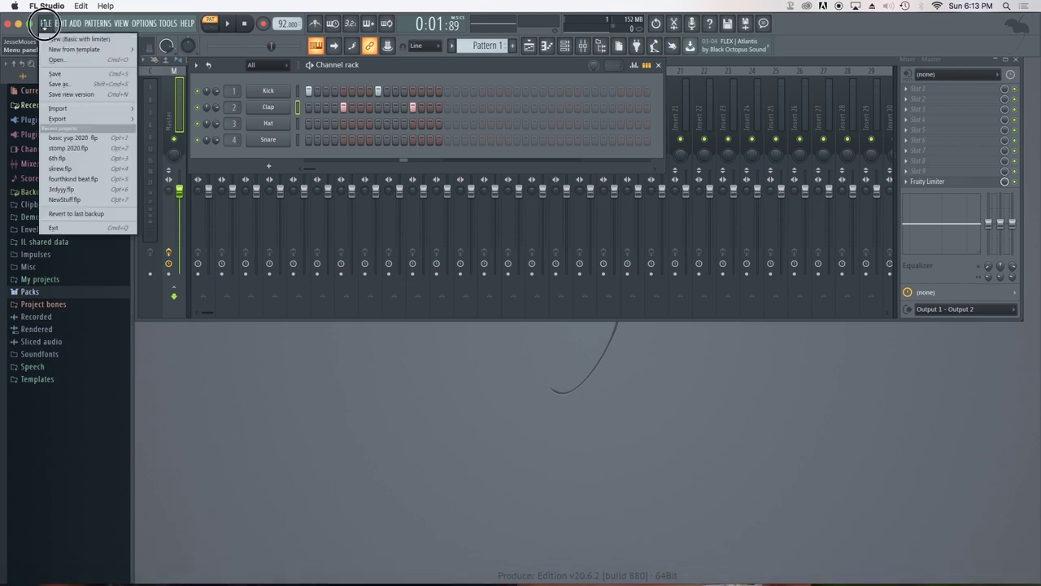
click(75, 227)
click(535, 333)
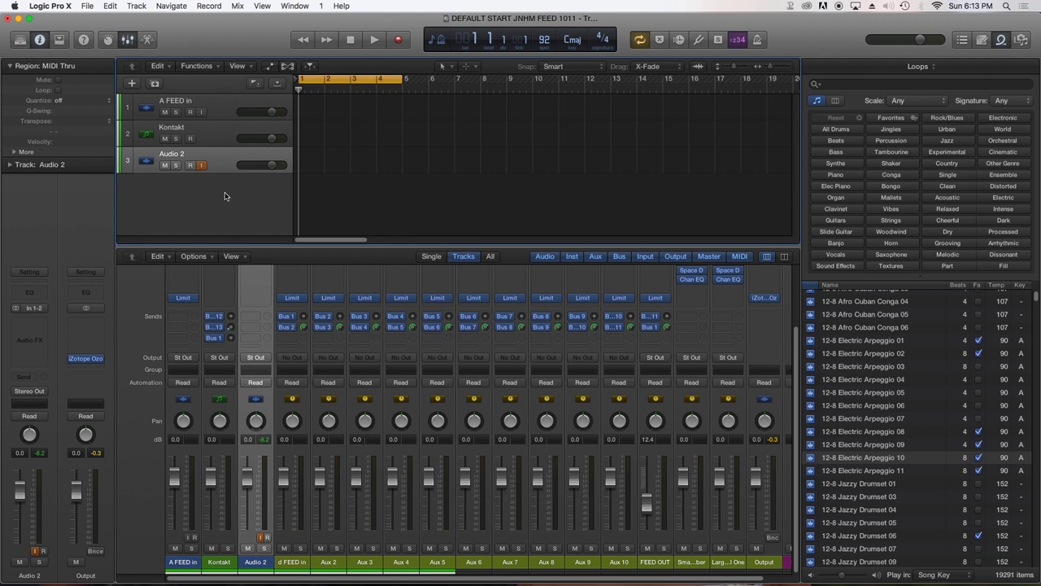
- Create one new software instrument track in Logic with output 1 + 2
click(131, 82)
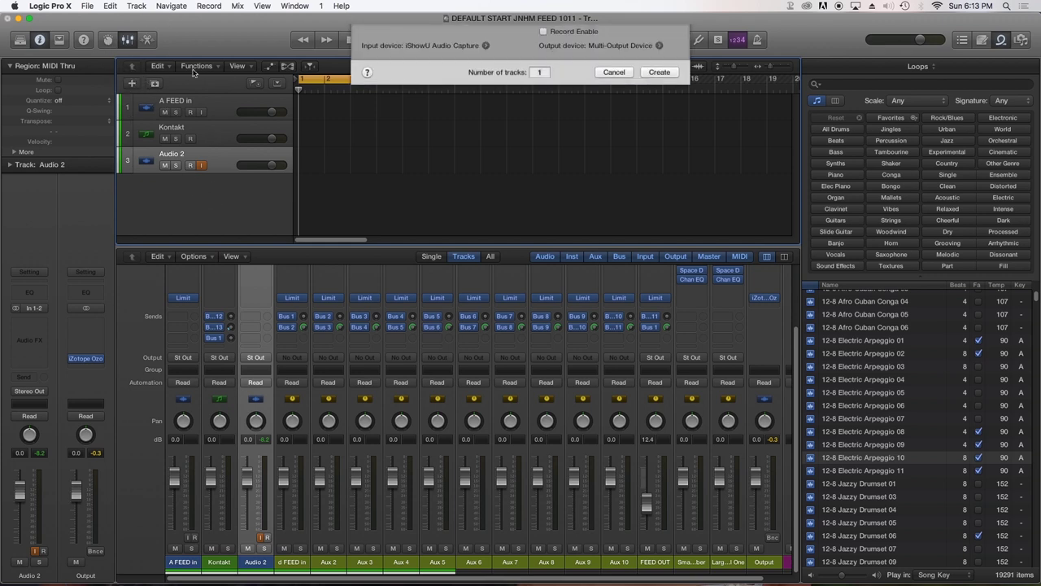
click(412, 50)
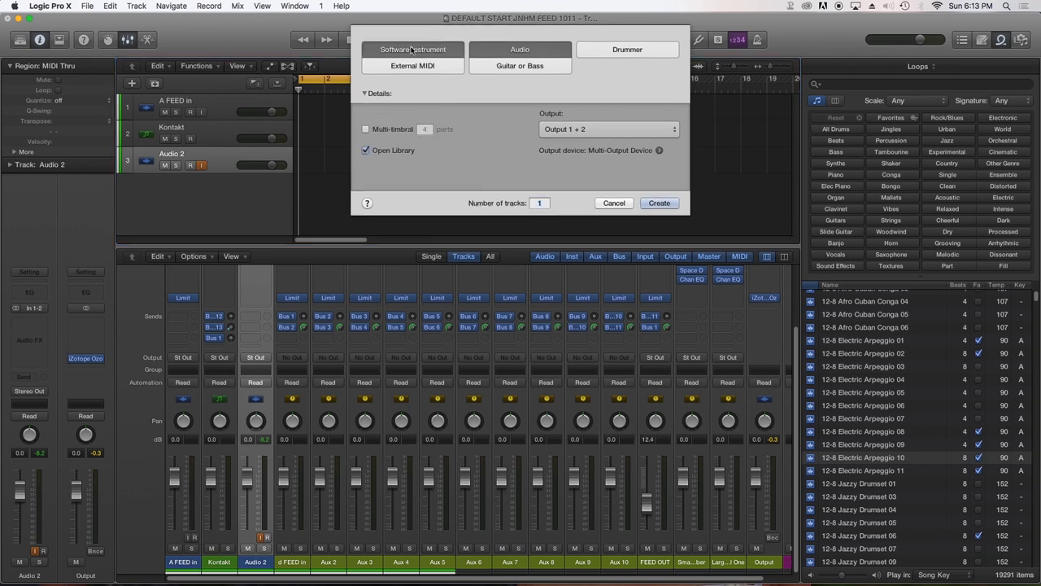
click(651, 180)
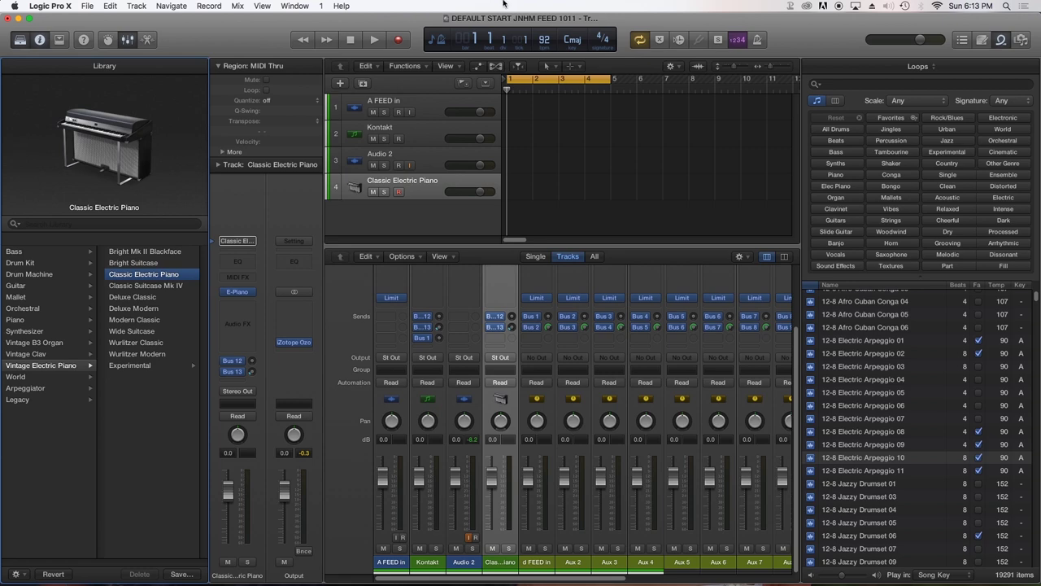
- Load Image-Line's FL Studio as a stereo AU instrument on the new track and open its full interface, moving the plug-in window clear
click(248, 292)
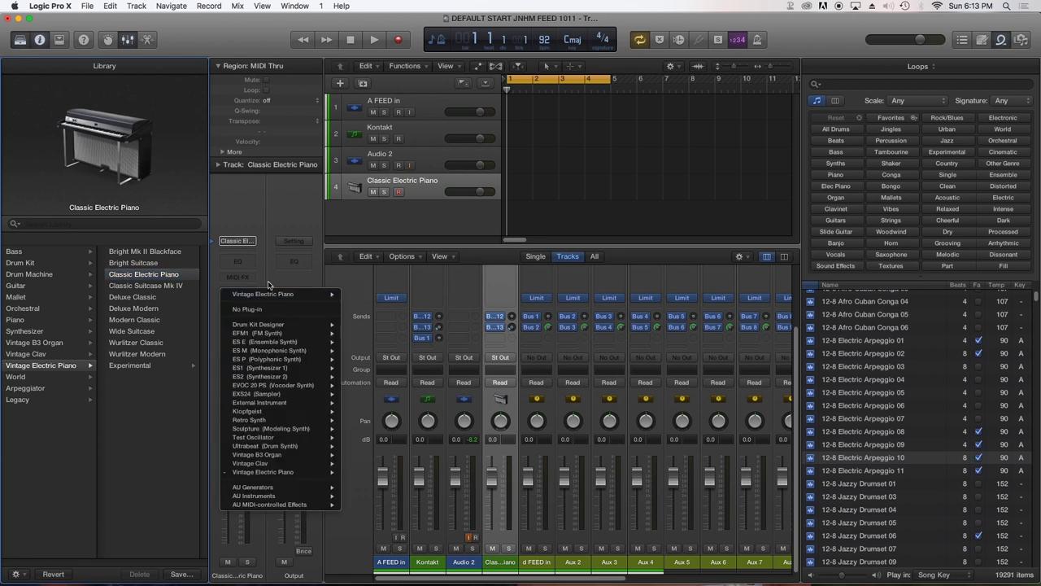
click(271, 285)
click(249, 293)
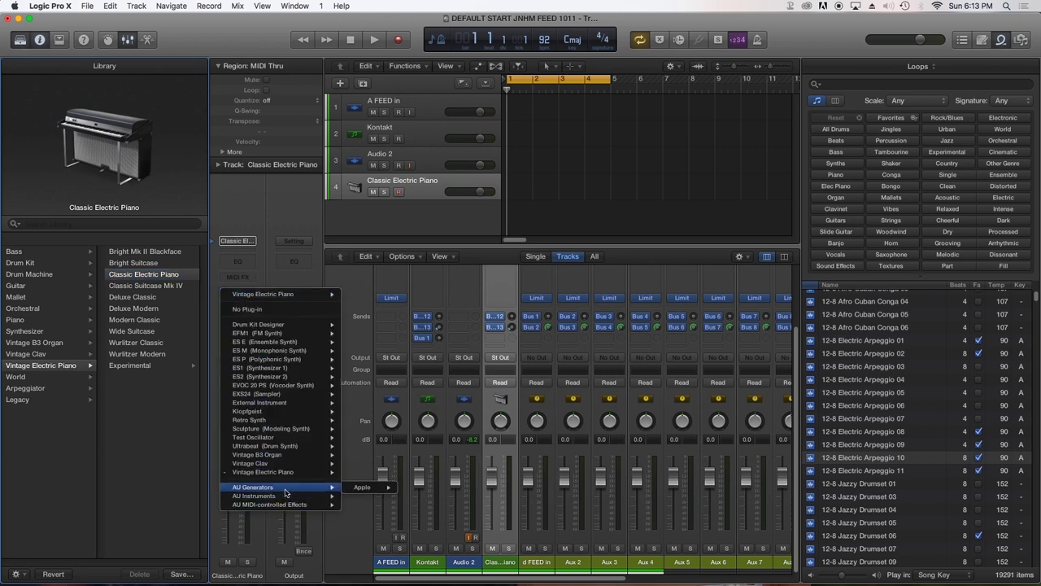
mouse_move(294, 496)
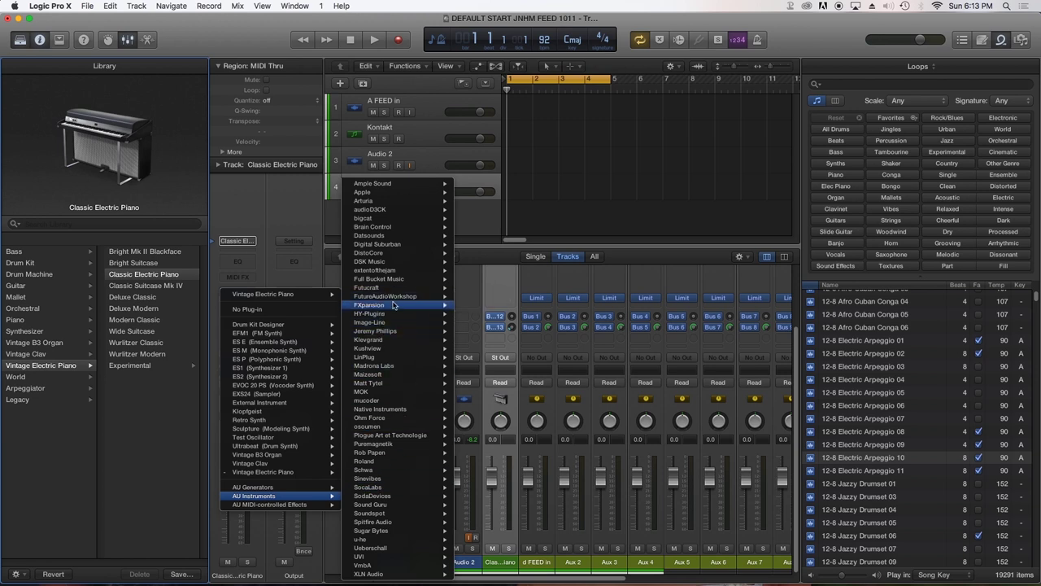
mouse_move(407, 328)
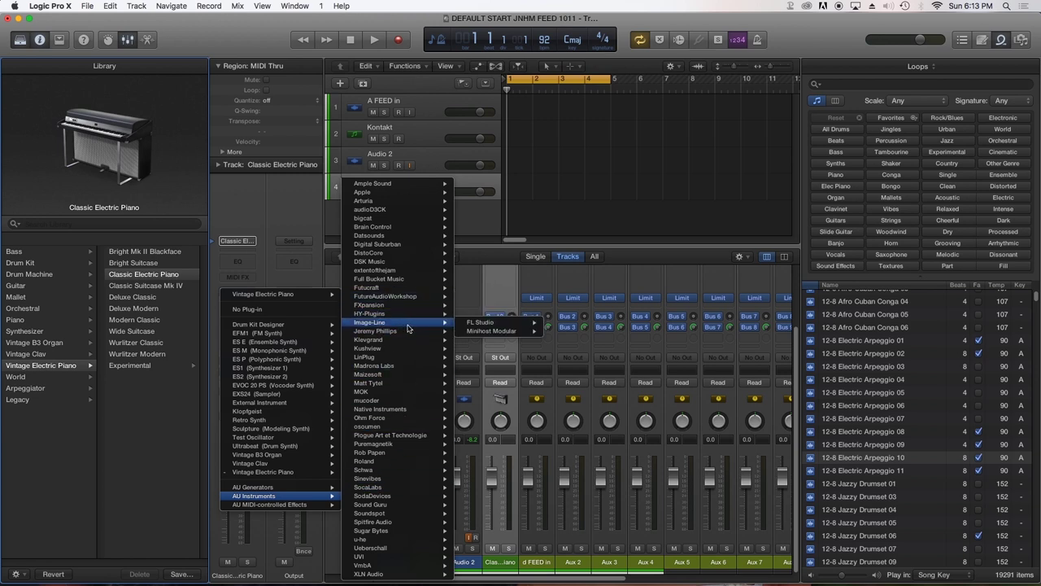
mouse_move(490, 330)
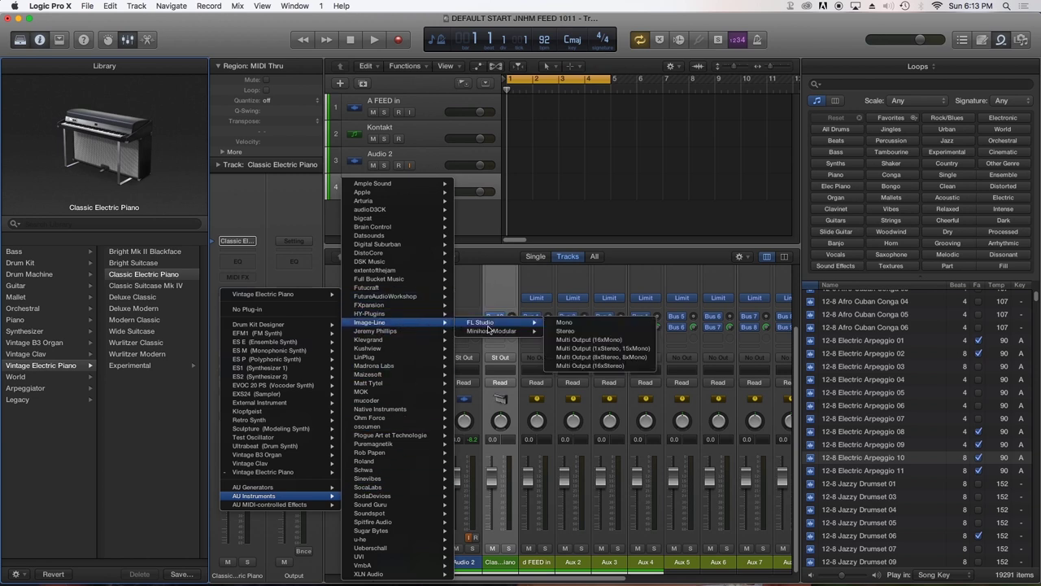
click(576, 332)
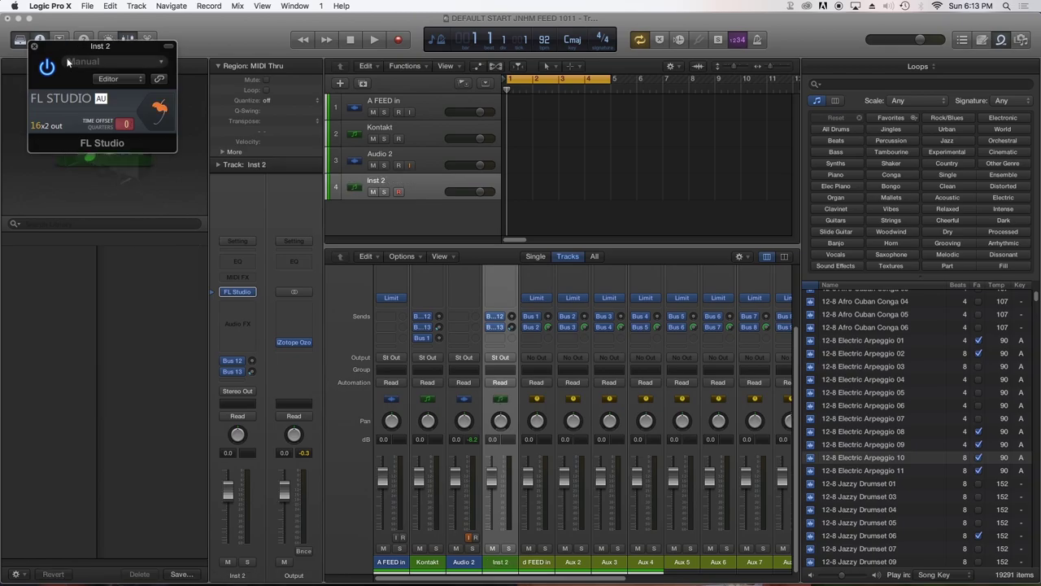
click(159, 119)
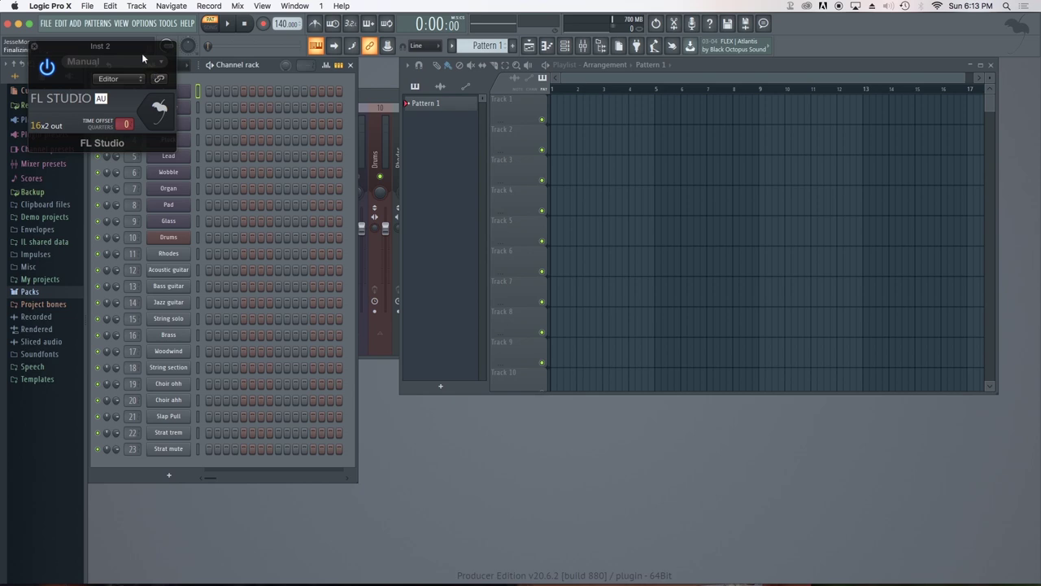
drag(142, 53, 544, 144)
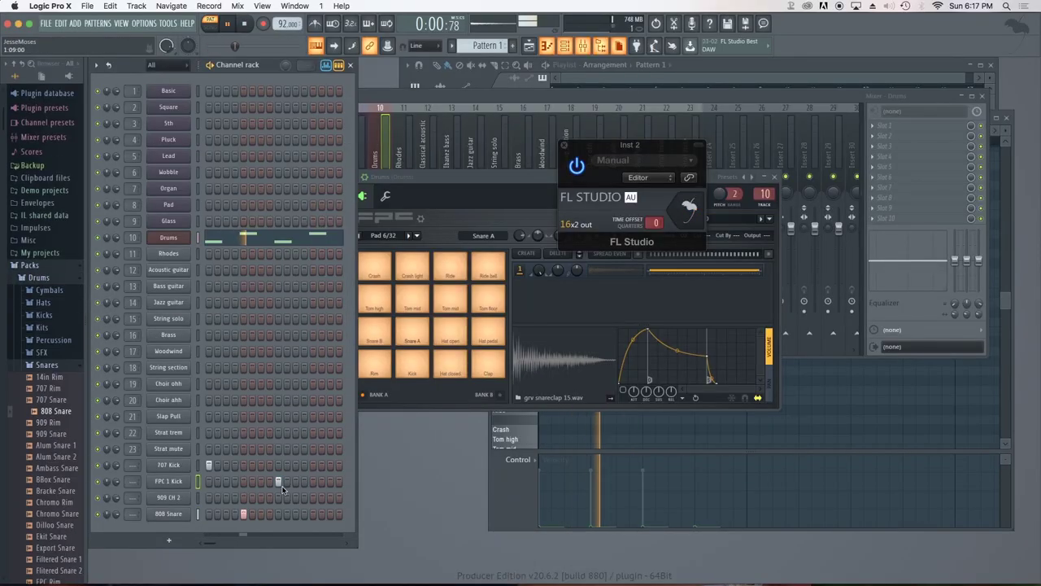
- Program the 808 Snare on step 13 and paint 909 CH 2 hits across steps 10 to 12
click(311, 512)
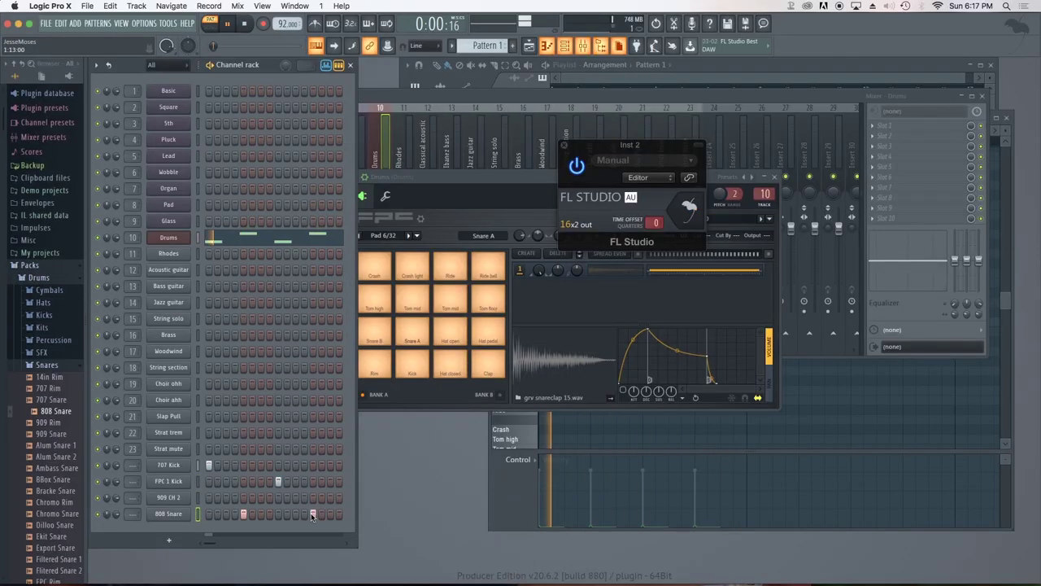
drag(287, 498, 304, 498)
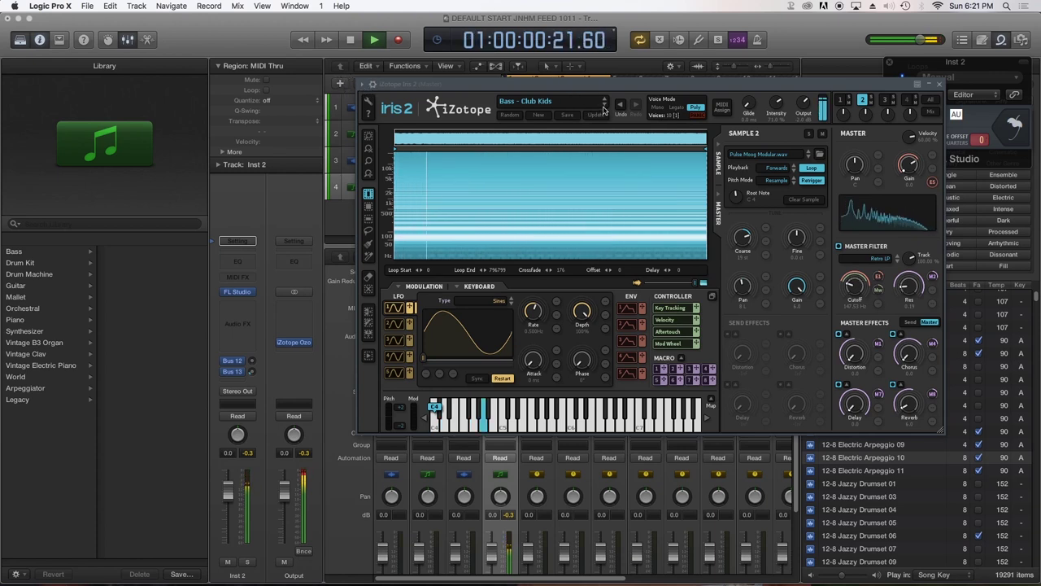
- Change the iZotope Iris 2 preset to Bass - Deep & Dark and stop playback
click(603, 107)
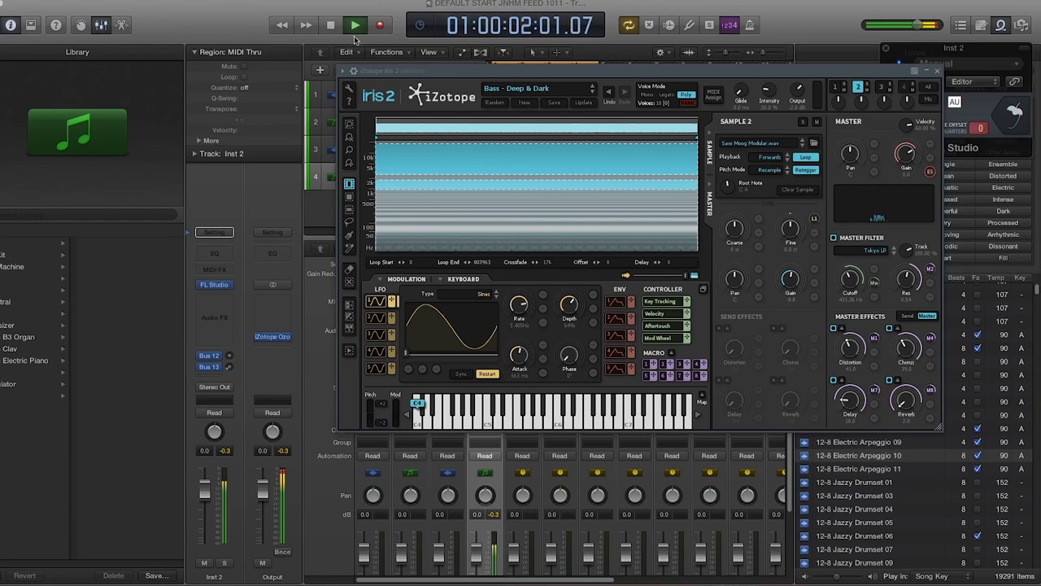
click(331, 24)
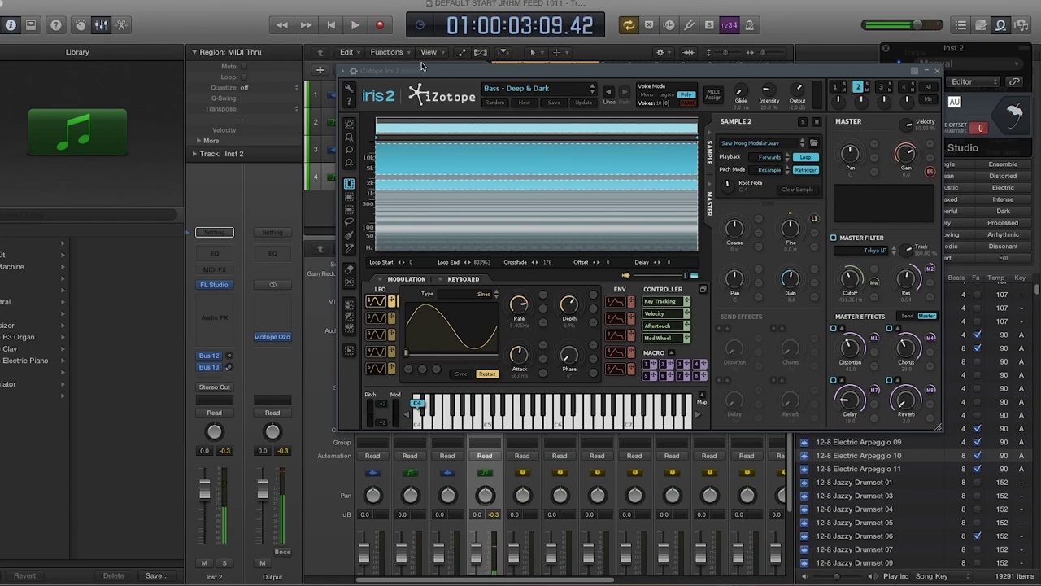
- Move the Iris 2 window aside, start and stop Logic playback twice to test the hosted FL Studio, and move the window back
drag(546, 75, 237, 180)
click(353, 25)
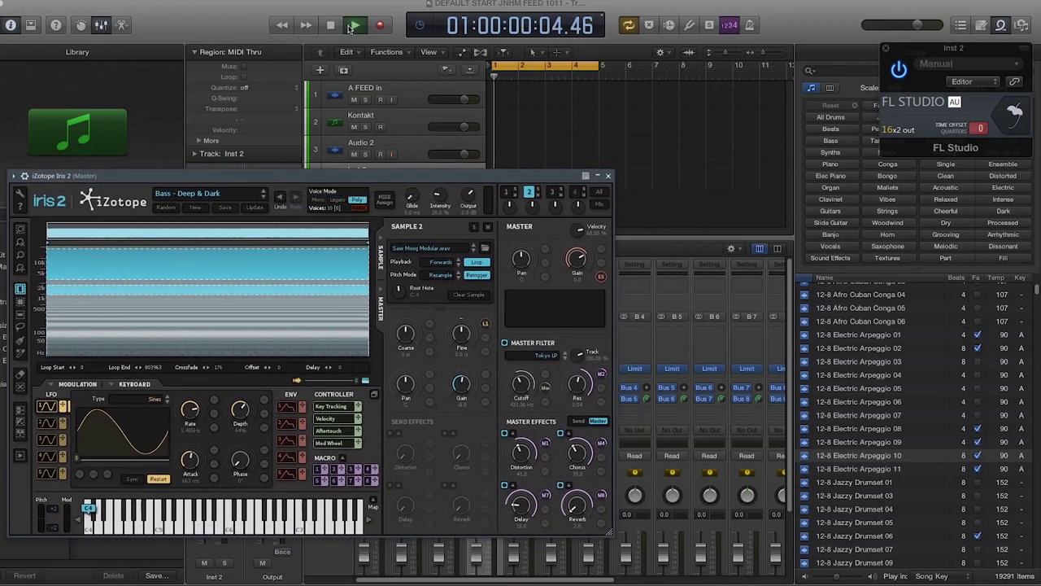
click(332, 26)
click(351, 26)
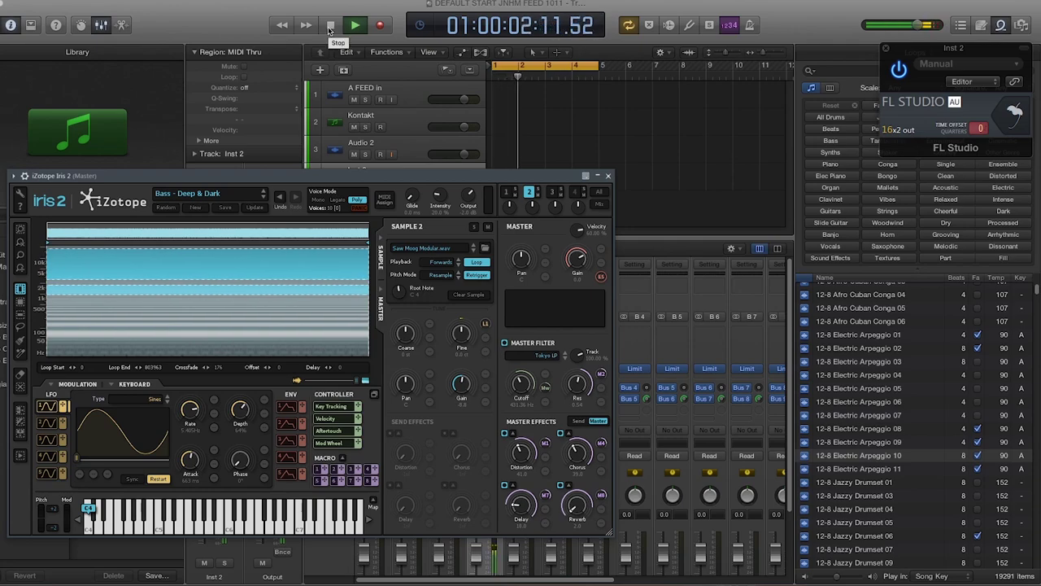
click(330, 26)
drag(326, 174, 589, 78)
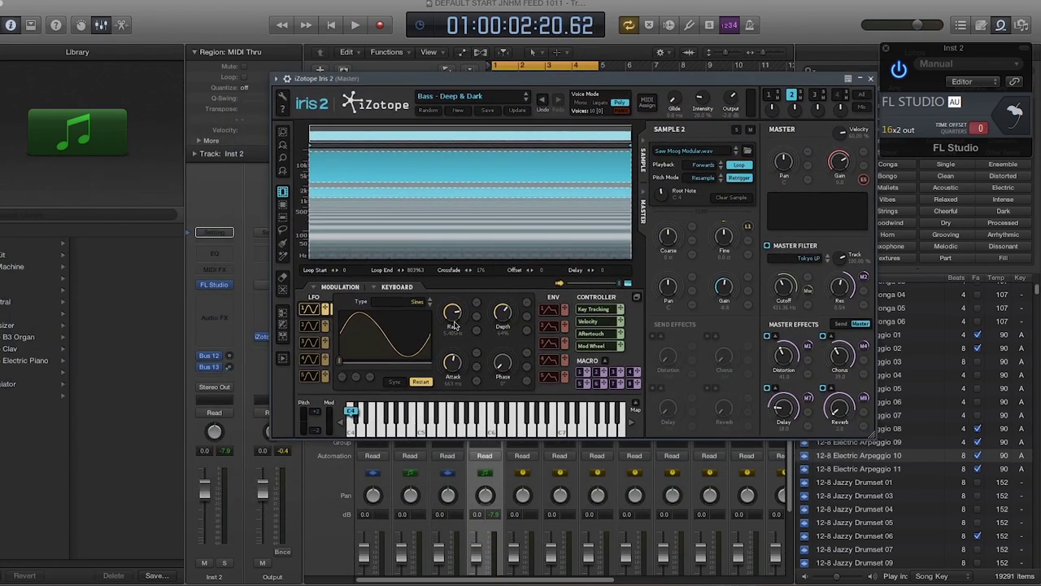
- Toggle the hosted FL Studio interface open and closed, and start Logic playback with the Iris 2 window moved clear of the track list
click(1006, 122)
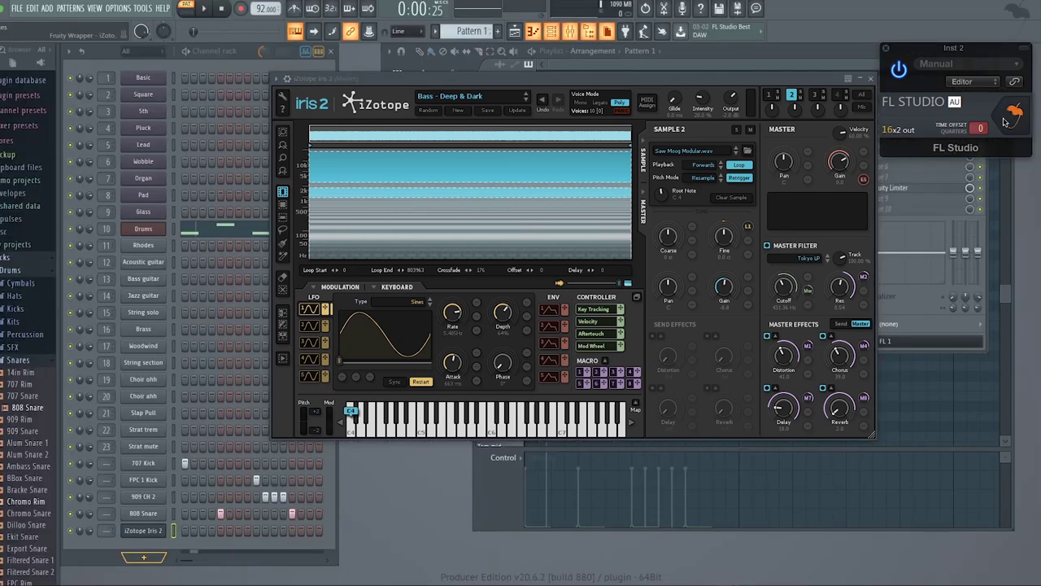
click(1004, 122)
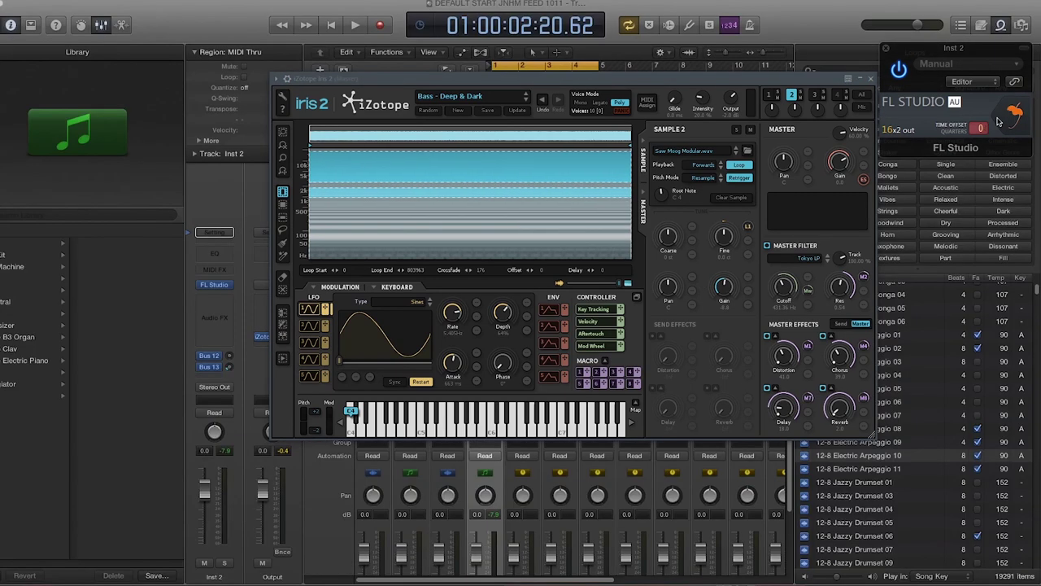
drag(611, 92, 264, 144)
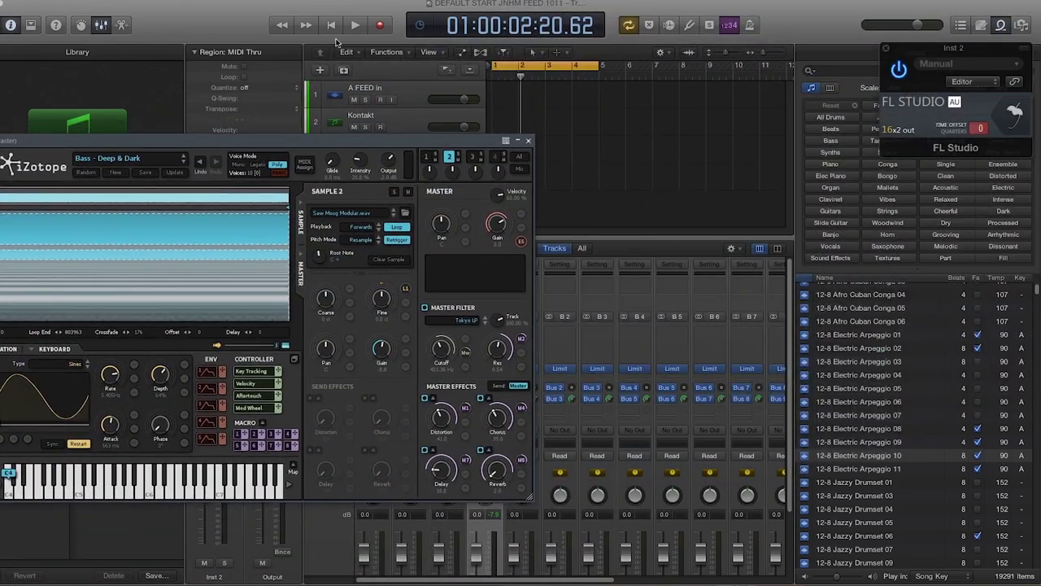
click(354, 24)
drag(358, 141, 216, 311)
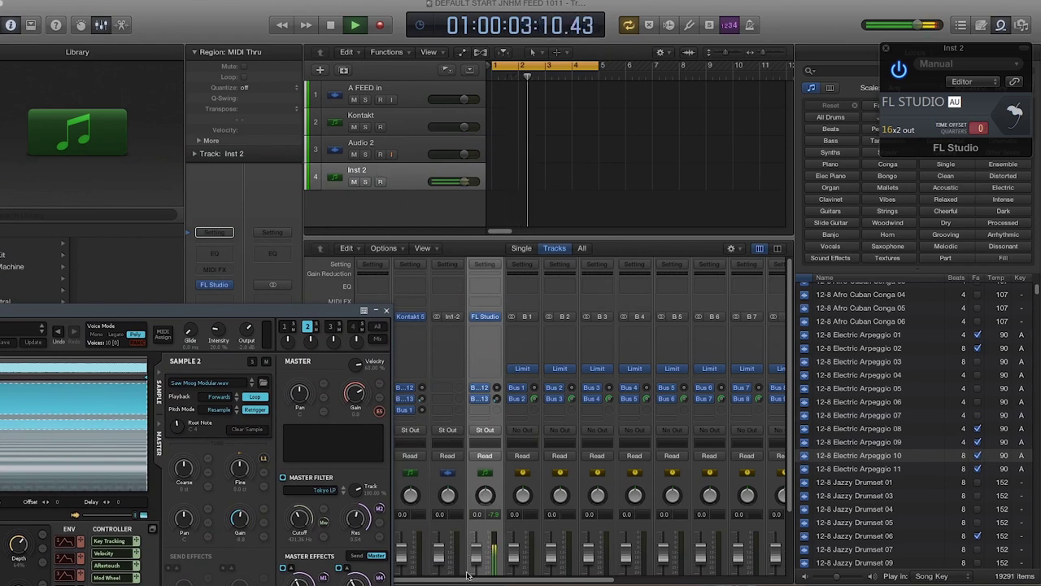
- Examine the FL Studio channel strip and its audio effect choices in the mixer during playback, and stop playback at the project start
scroll(503, 520, down, 5)
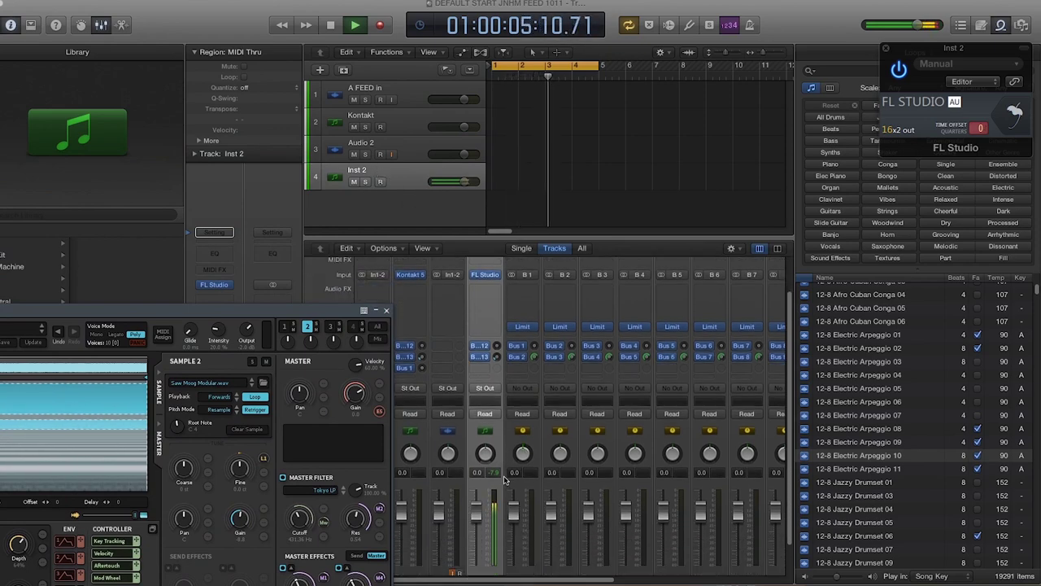
scroll(494, 471, up, 5)
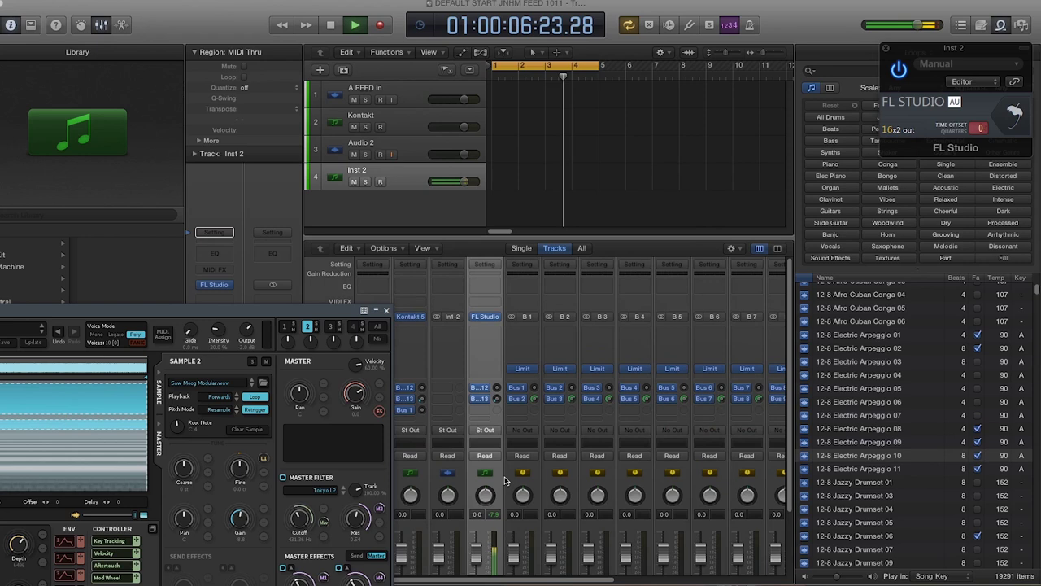
click(491, 344)
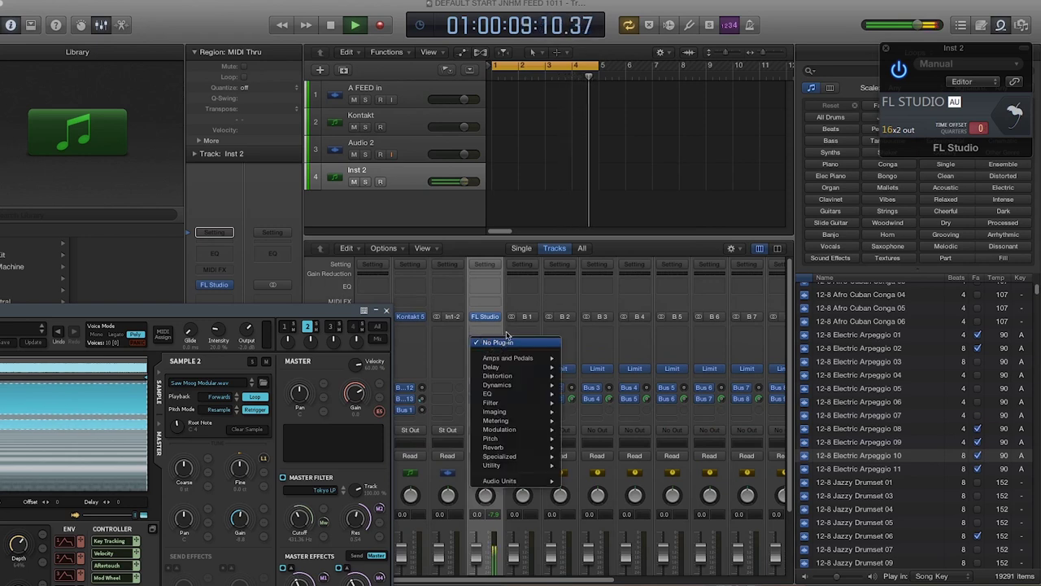
click(575, 335)
scroll(498, 349, down, 5)
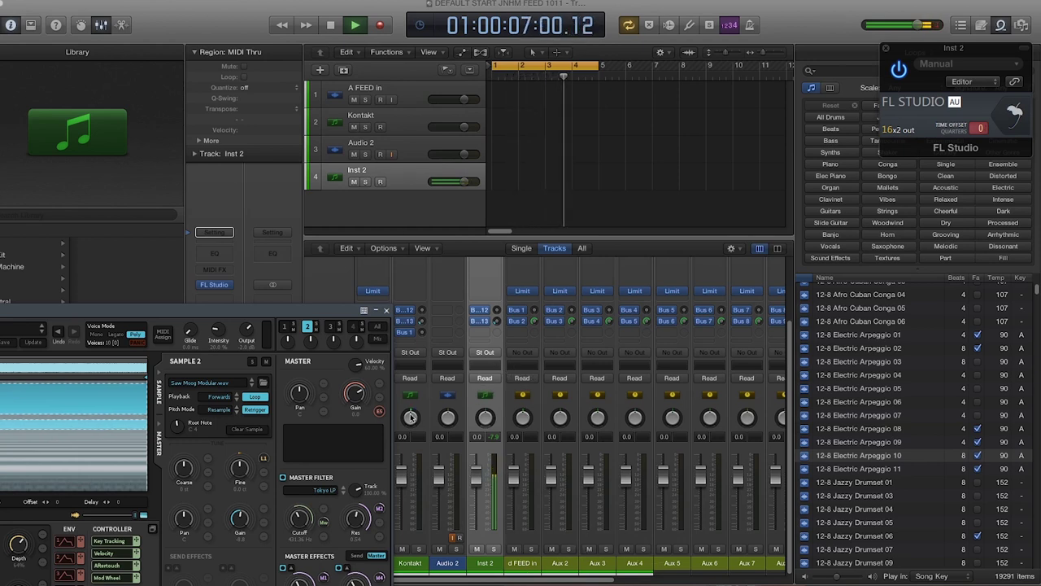
drag(276, 312, 835, 116)
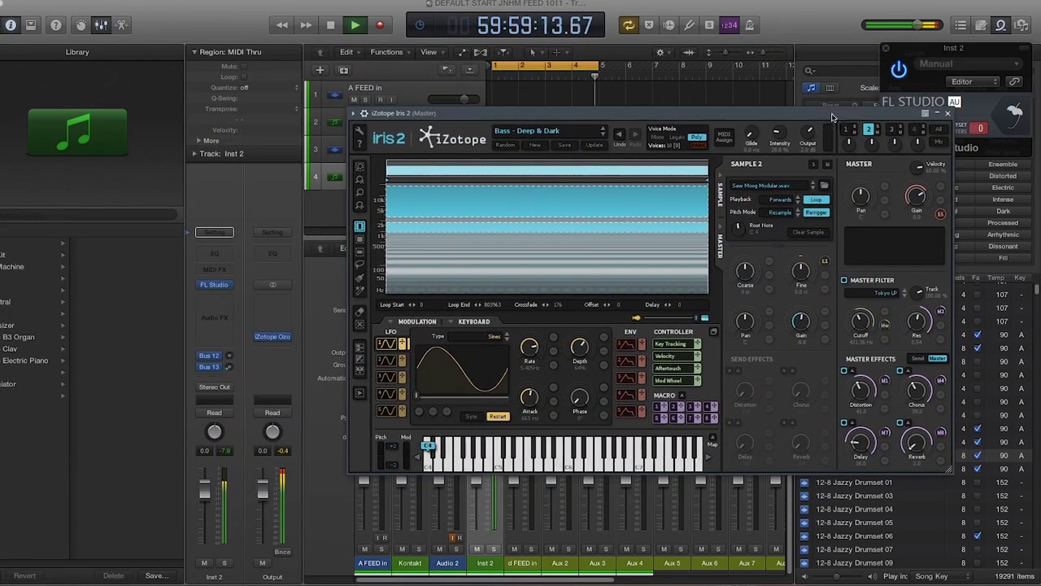
click(330, 26)
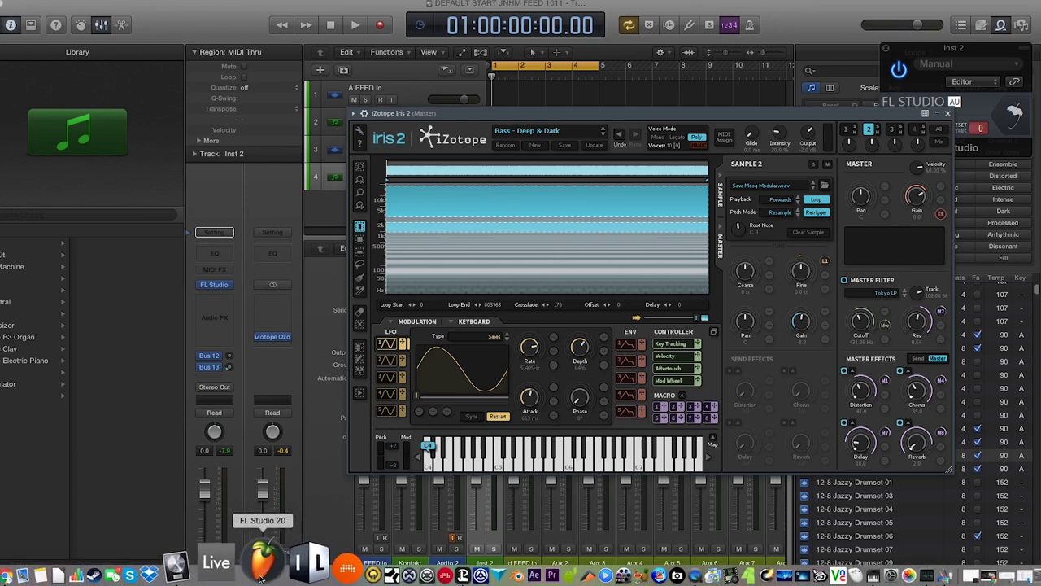
- Switch to standalone FL Studio 20, fill all 16 Hat steps in the Channel rack, and set the tempo to 92 BPM
click(259, 575)
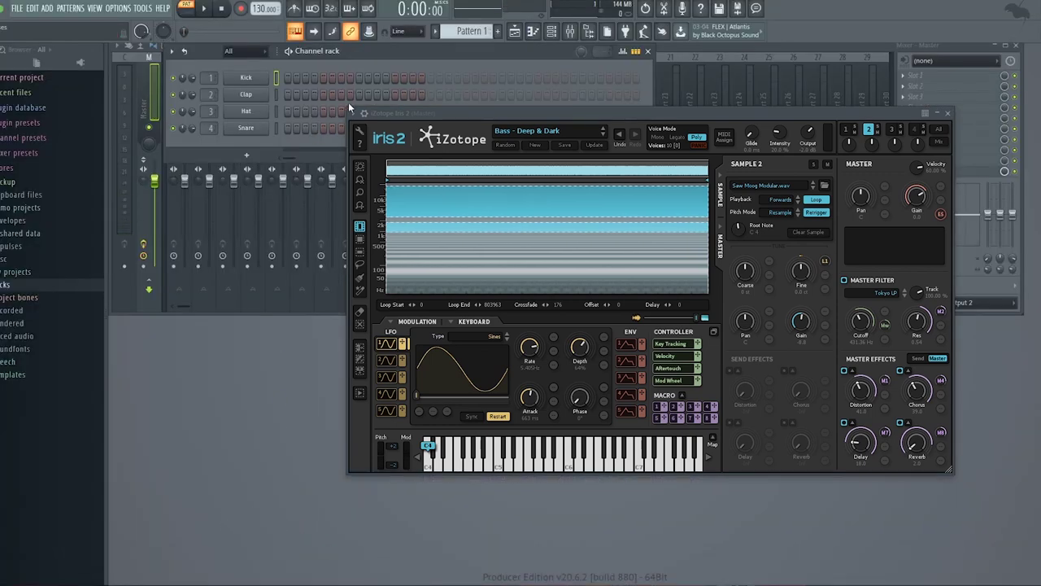
drag(440, 111, 328, 159)
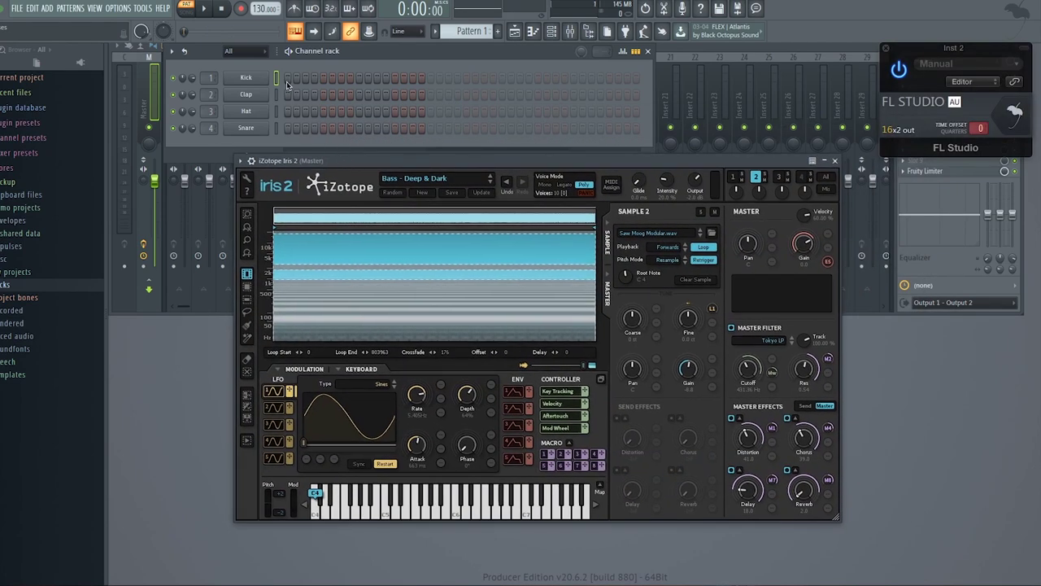
click(287, 82)
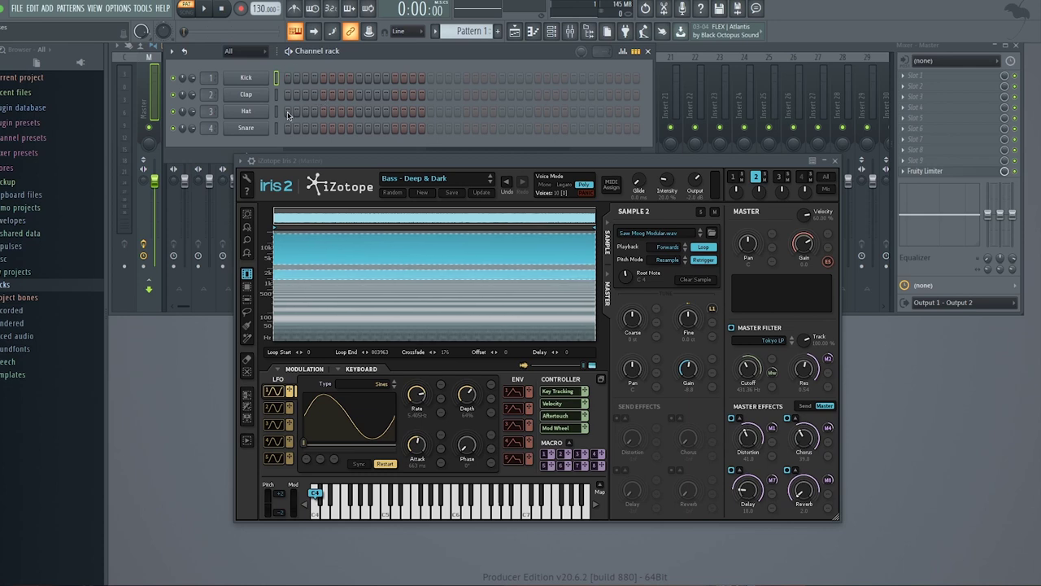
drag(288, 112, 423, 118)
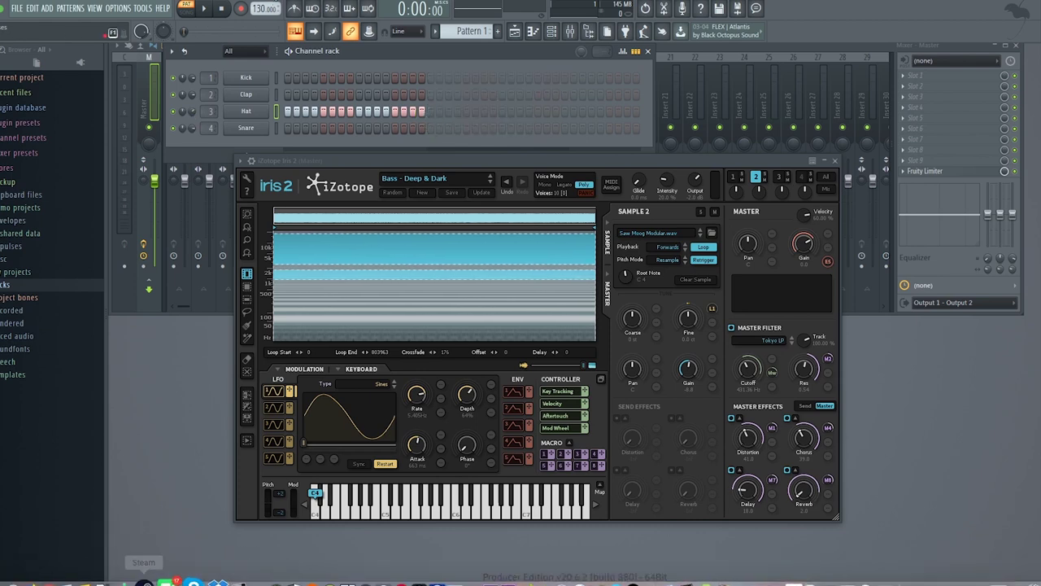
scroll(261, 8, down, 13)
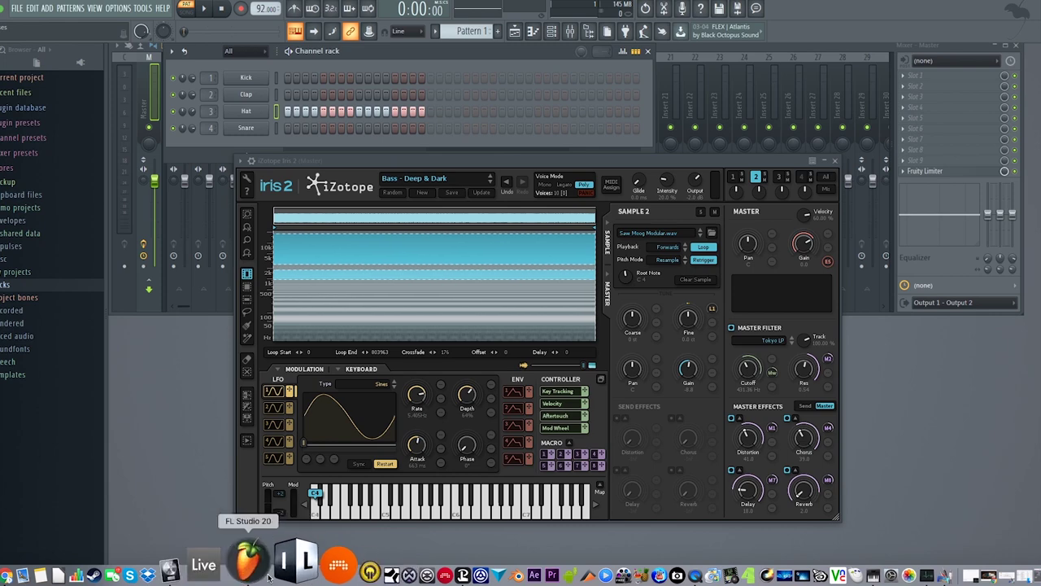
- Switch back to Logic Pro X, briefly start and stop playback, and select the Audio 2 track
click(221, 561)
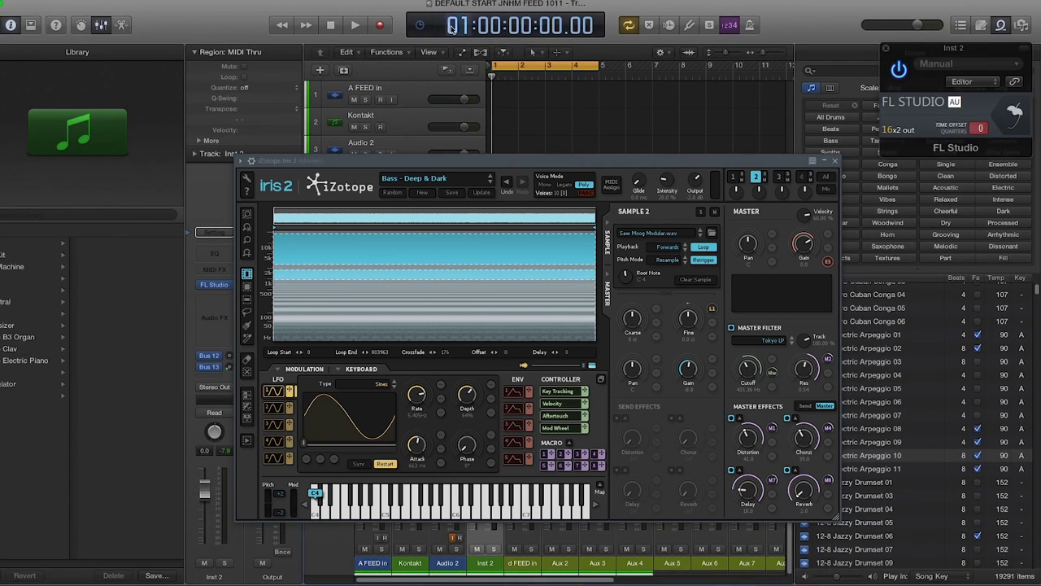
click(330, 25)
click(354, 25)
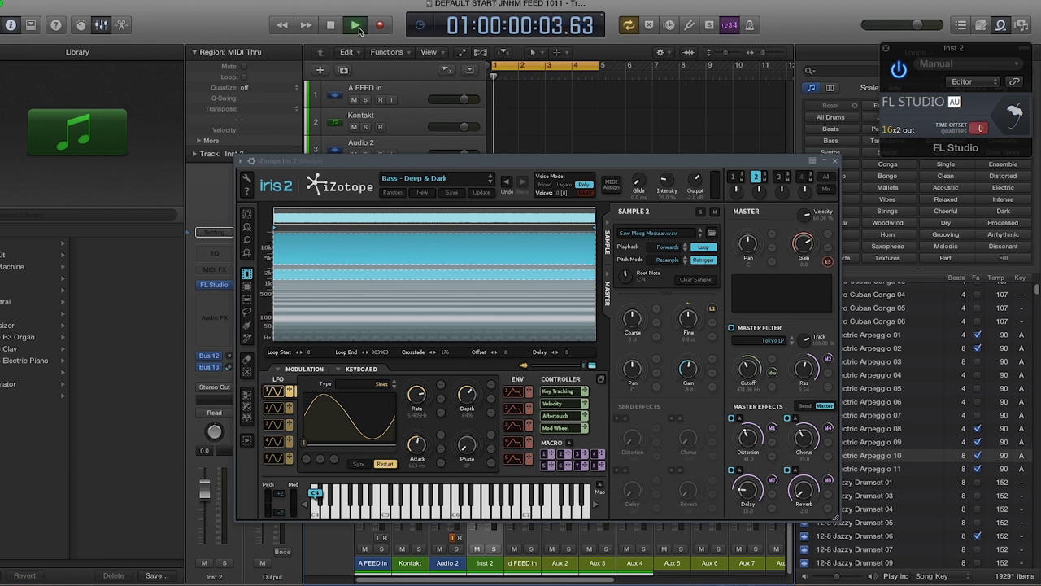
click(407, 130)
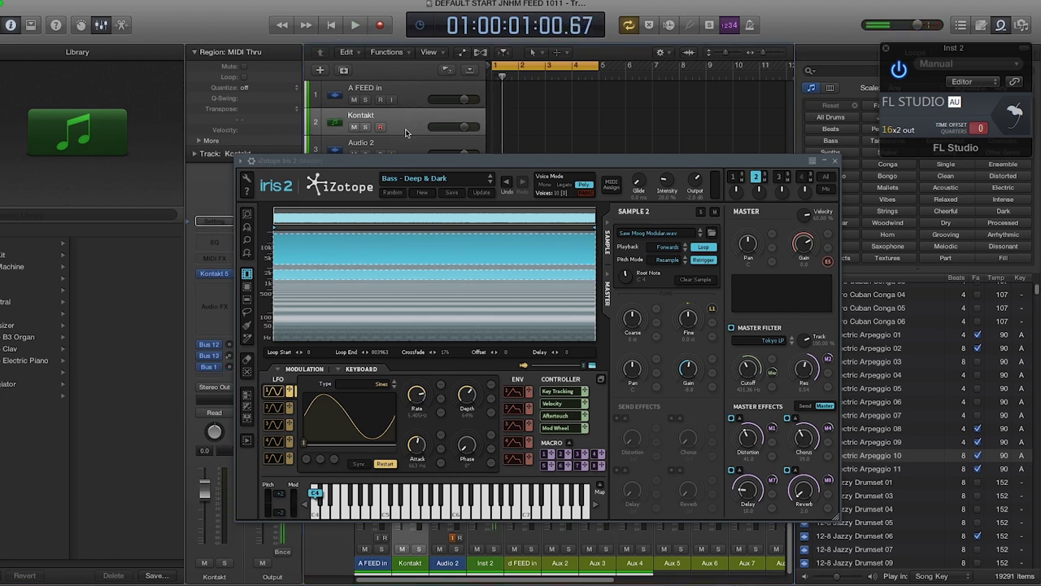
click(417, 152)
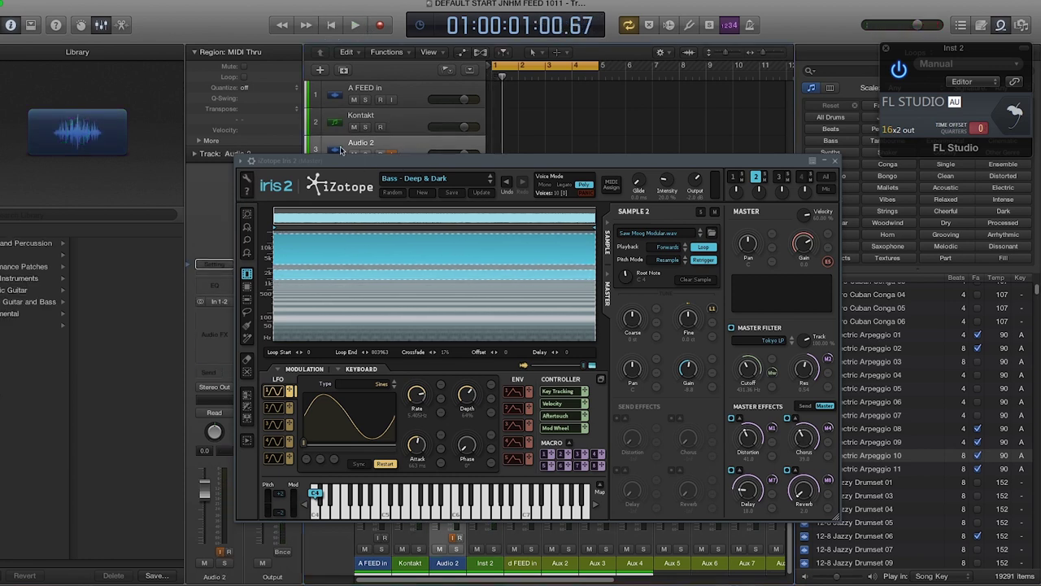
- Close the Iris 2 window and play the Logic project from the beginning
click(806, 181)
click(836, 162)
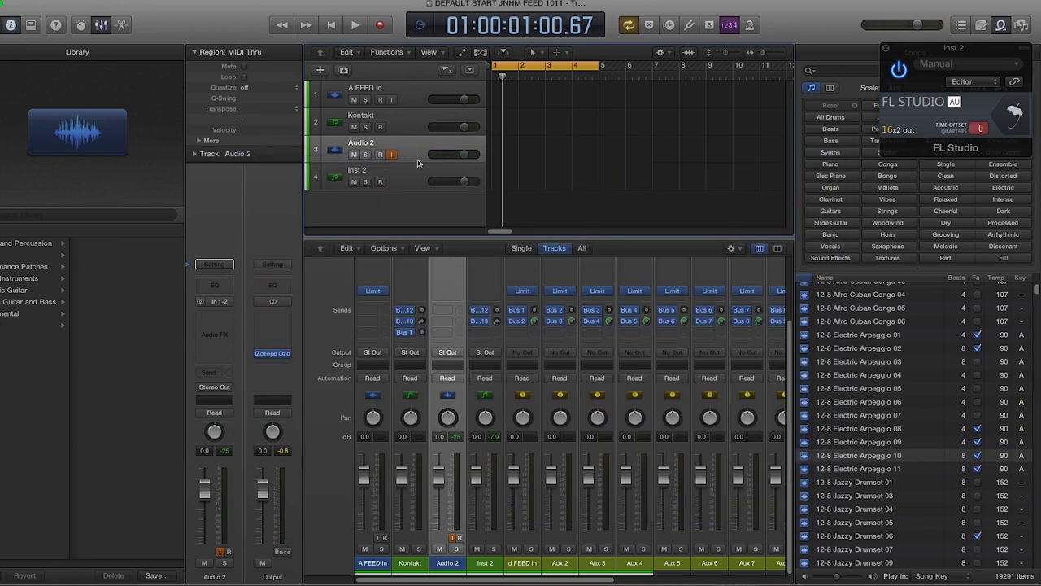
click(331, 24)
click(355, 25)
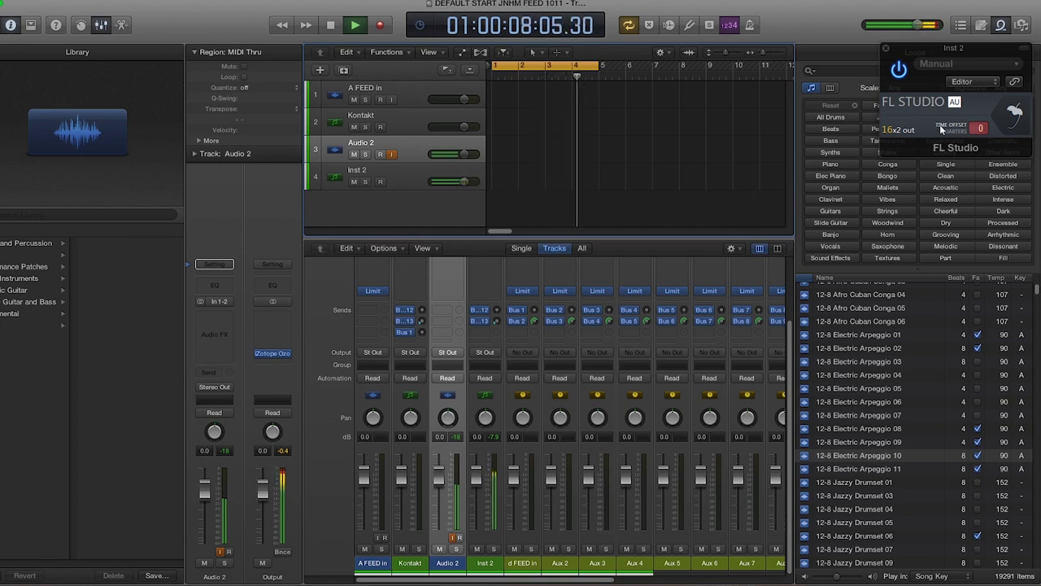
- Open the hosted FL Studio interface and bring up the iZotope Iris 2 channel's instrument window
click(1016, 114)
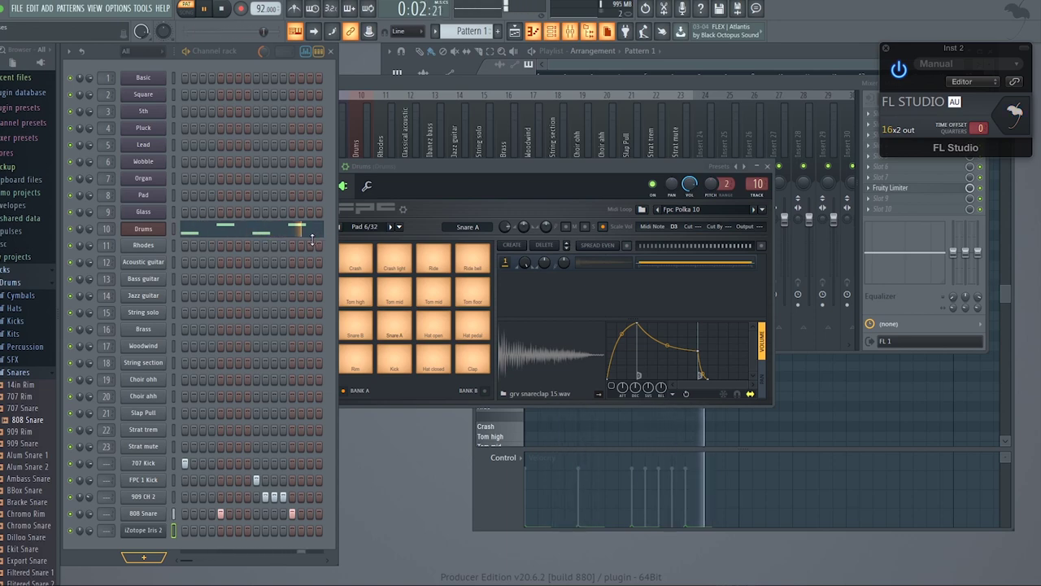
click(143, 530)
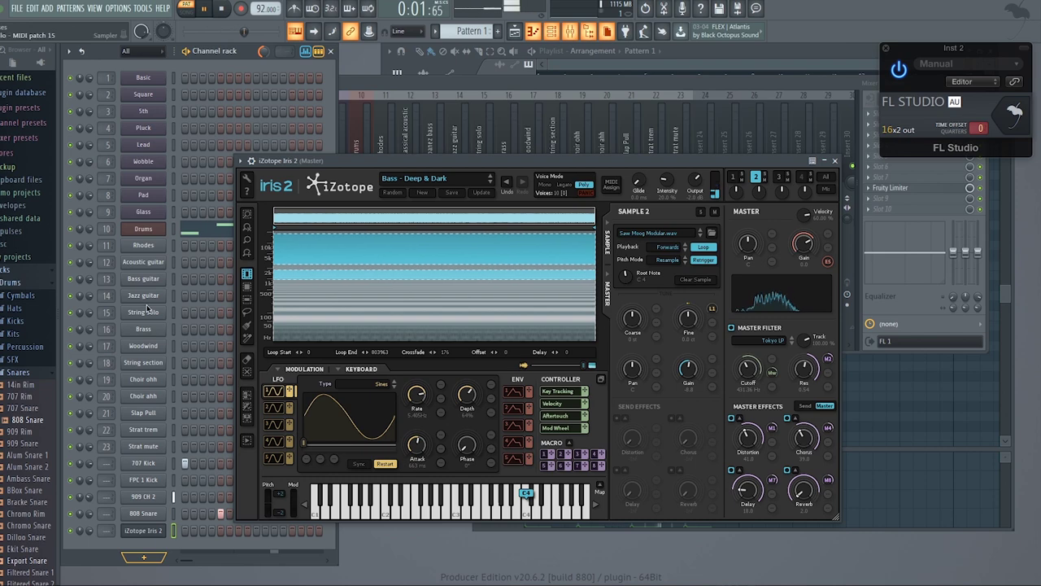
mouse_move(193, 561)
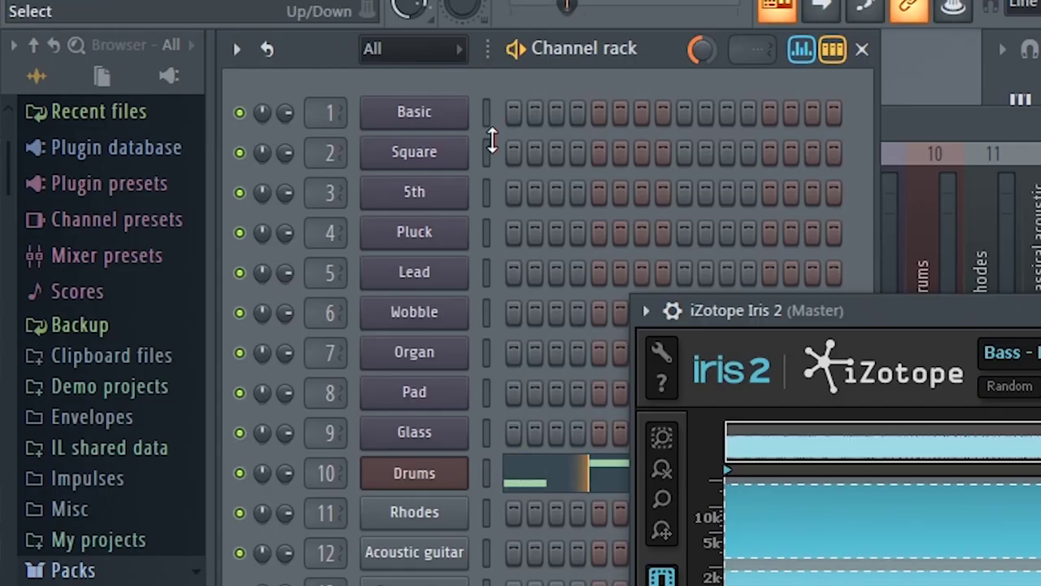
right_click(694, 55)
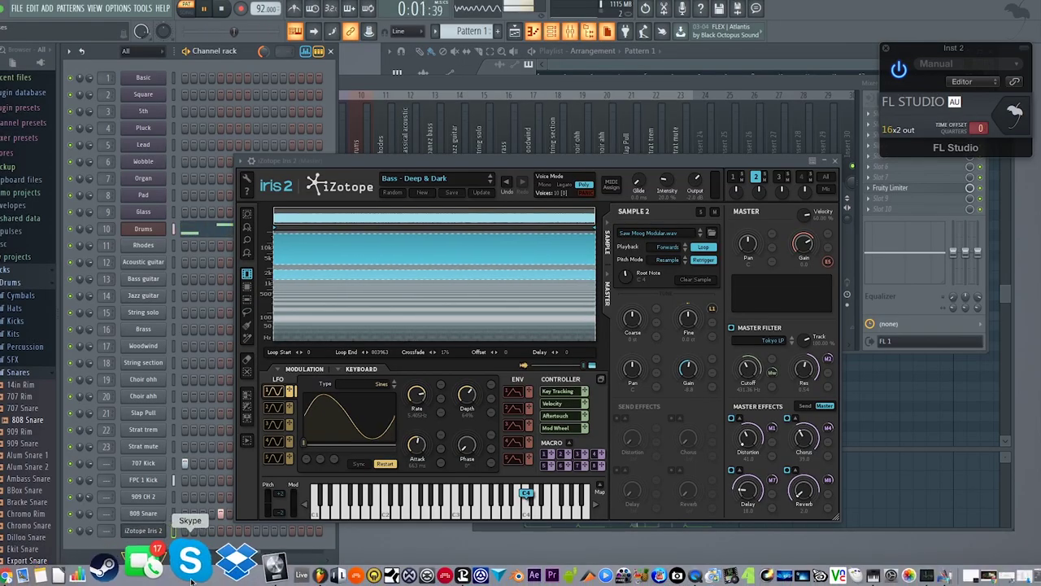
- In standalone FL Studio 20, raise the Channel rack's main swing and lower the tempo to 60 BPM
click(261, 567)
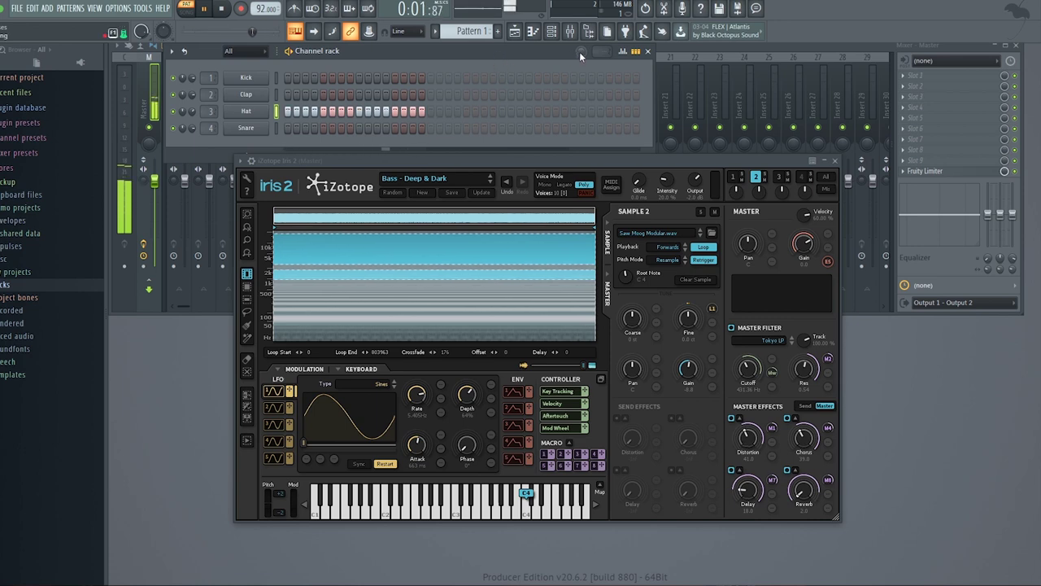
drag(579, 51, 579, 38)
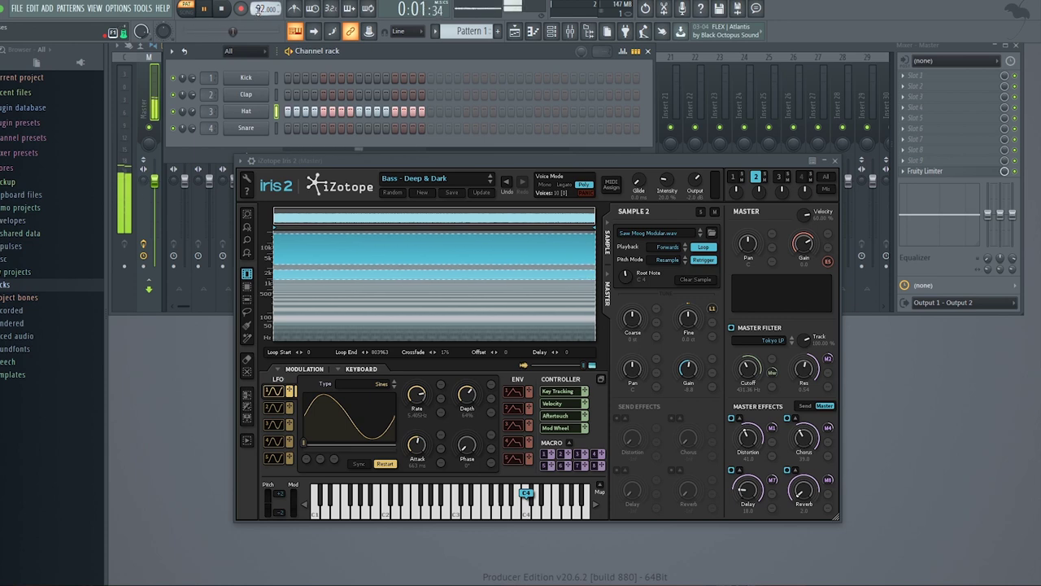
scroll(257, 9, down, 1)
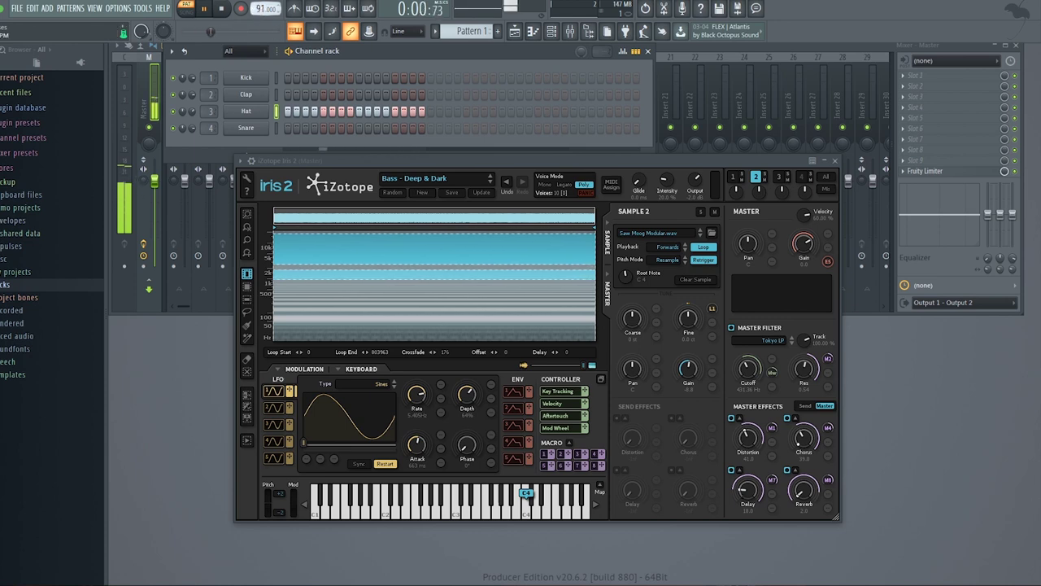
drag(258, 9, 259, 33)
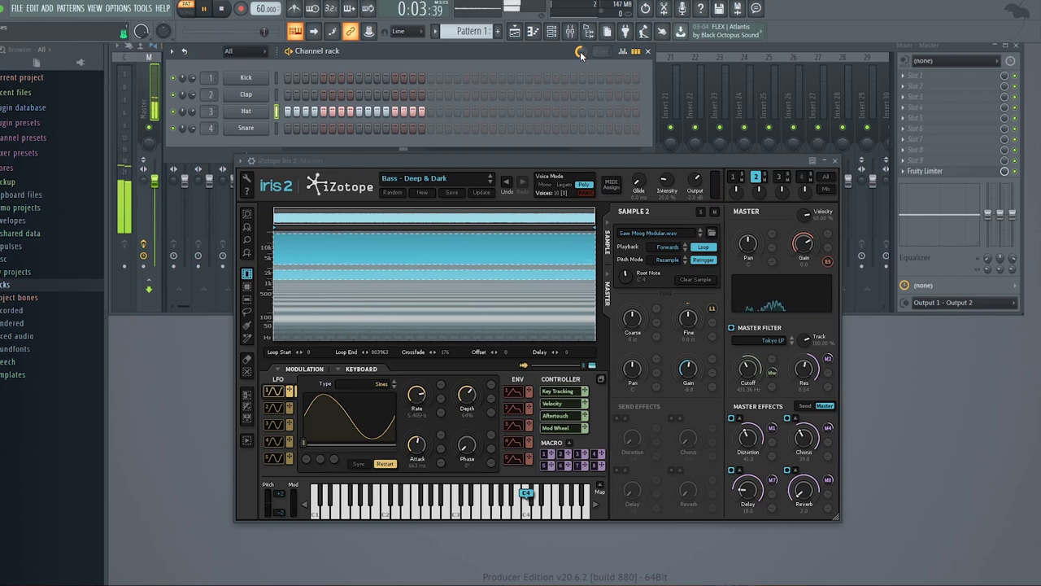
- Switch to Logic Pro X, move the Iris 2 window below the track list, and stop playback
mouse_move(326, 579)
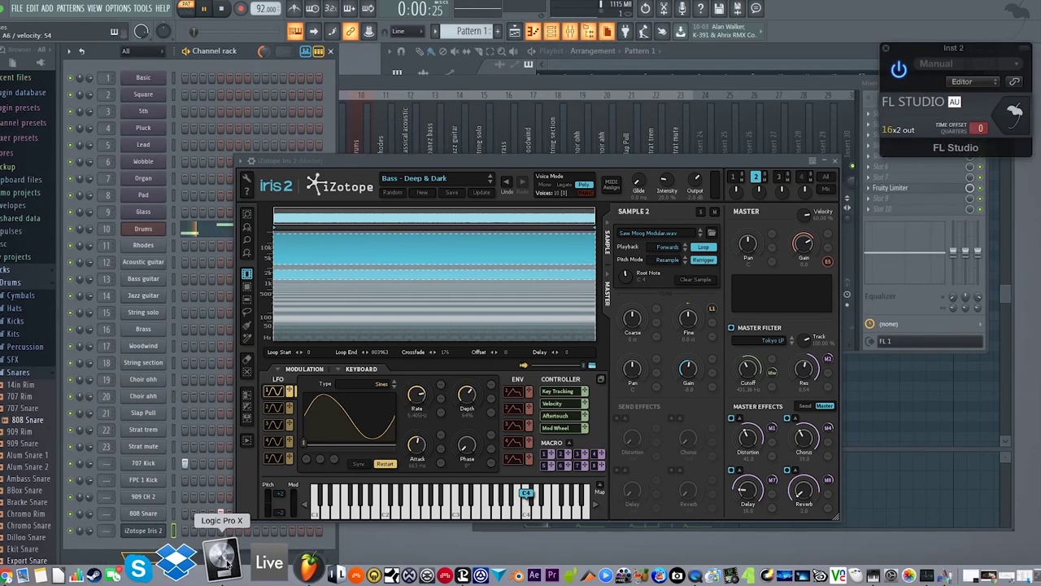
click(221, 559)
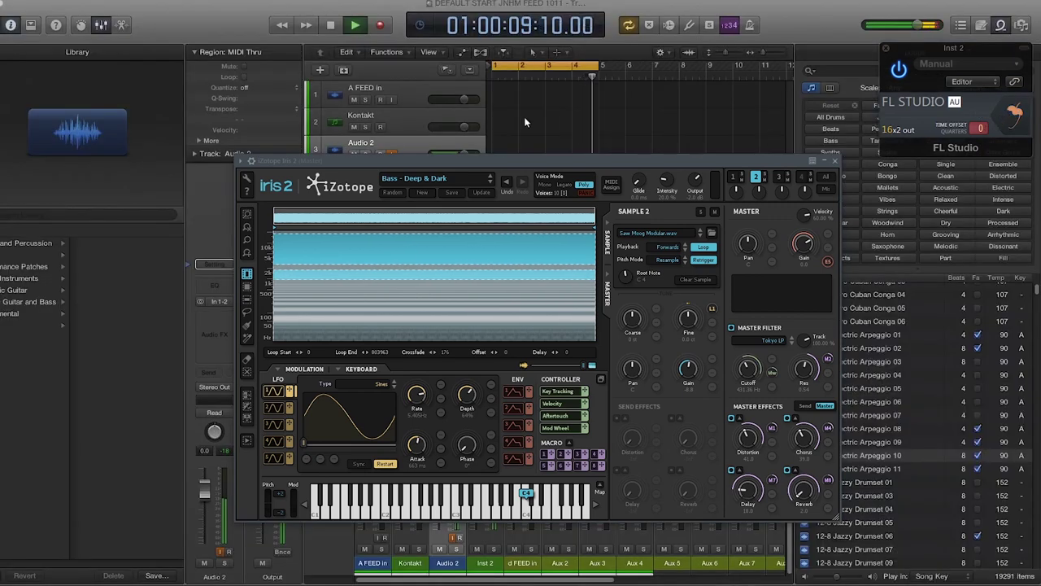
drag(378, 161, 189, 242)
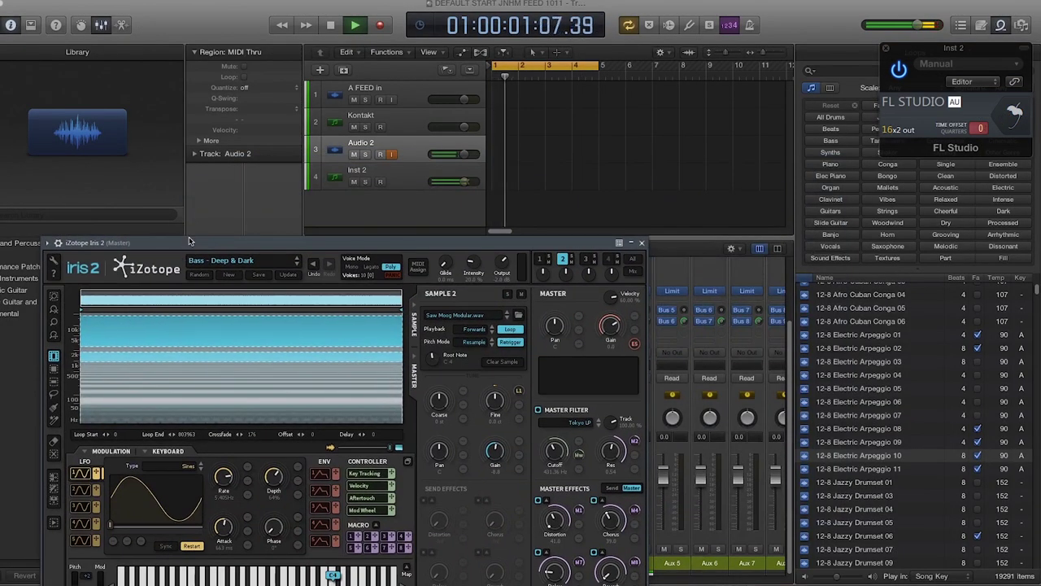
click(330, 25)
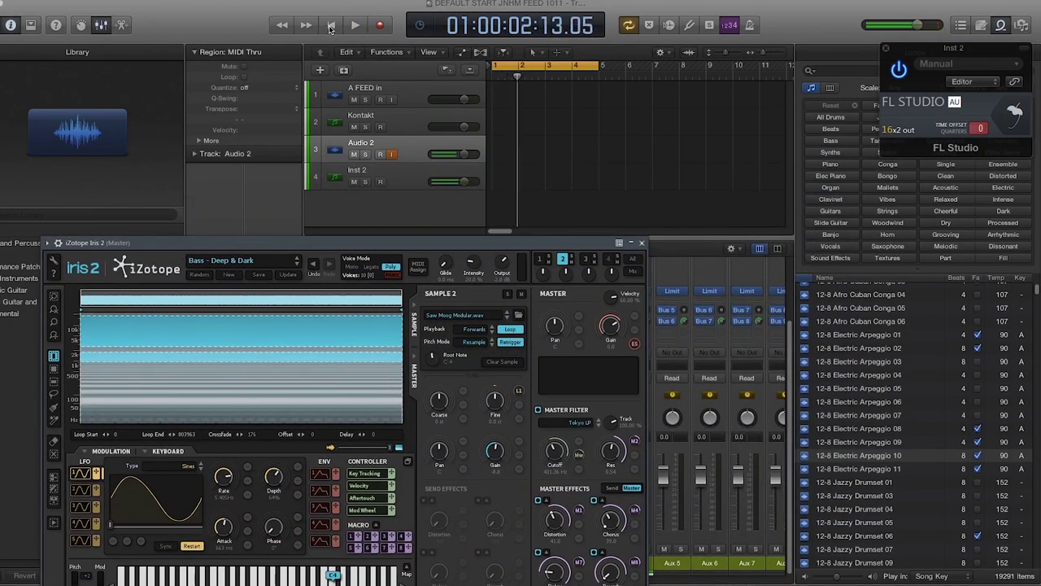